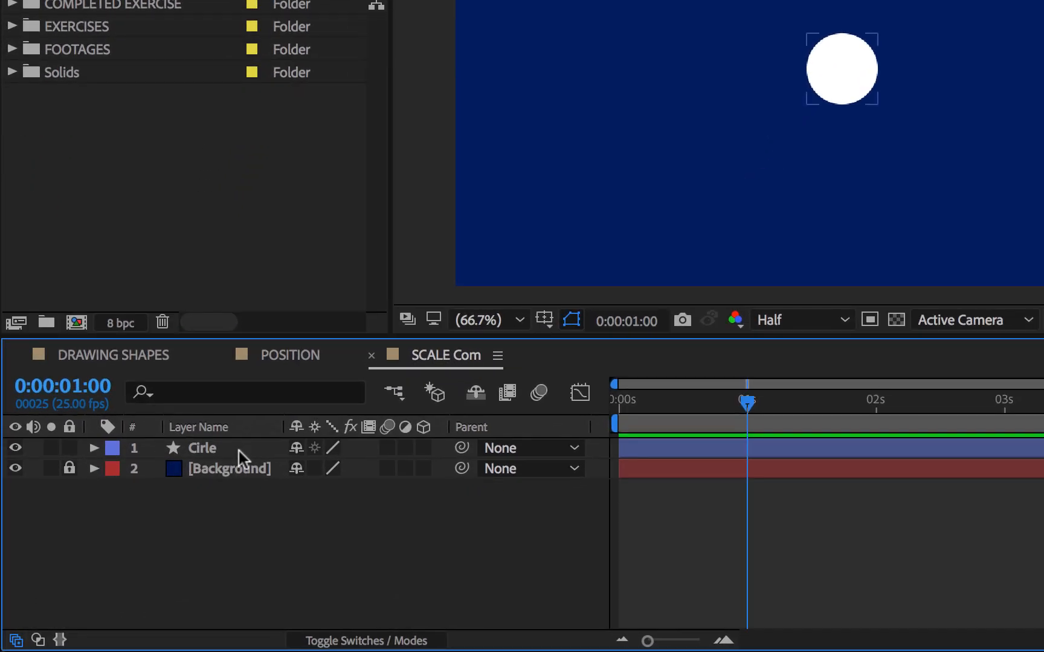
Reveal the Scale property of the Cirle layer, leaving the layer name as it is
click(162, 516)
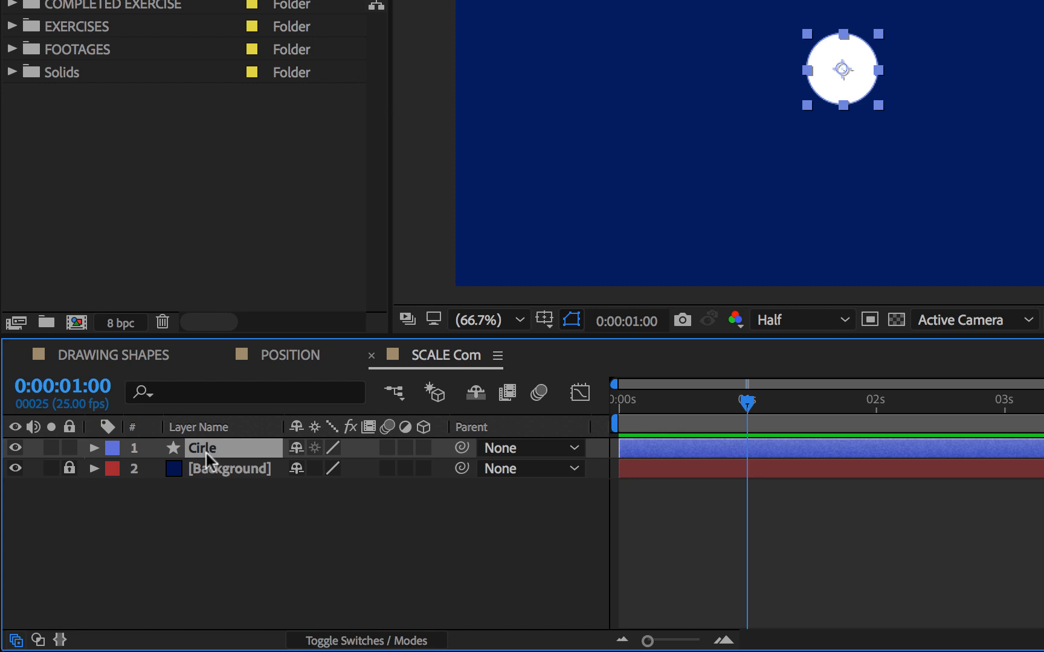
key(Return)
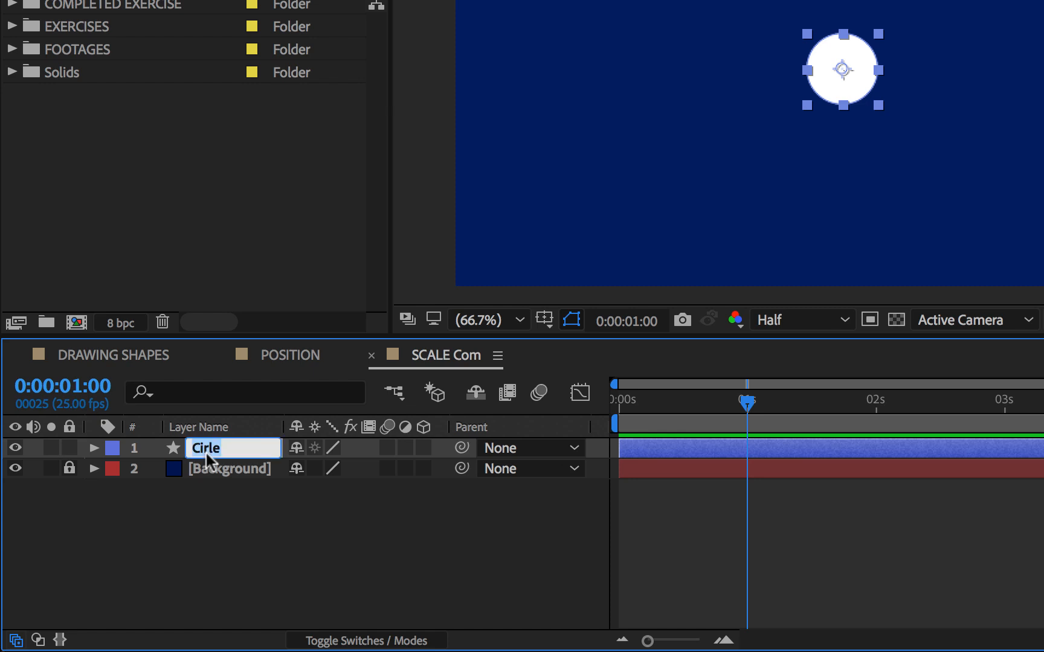
click(265, 533)
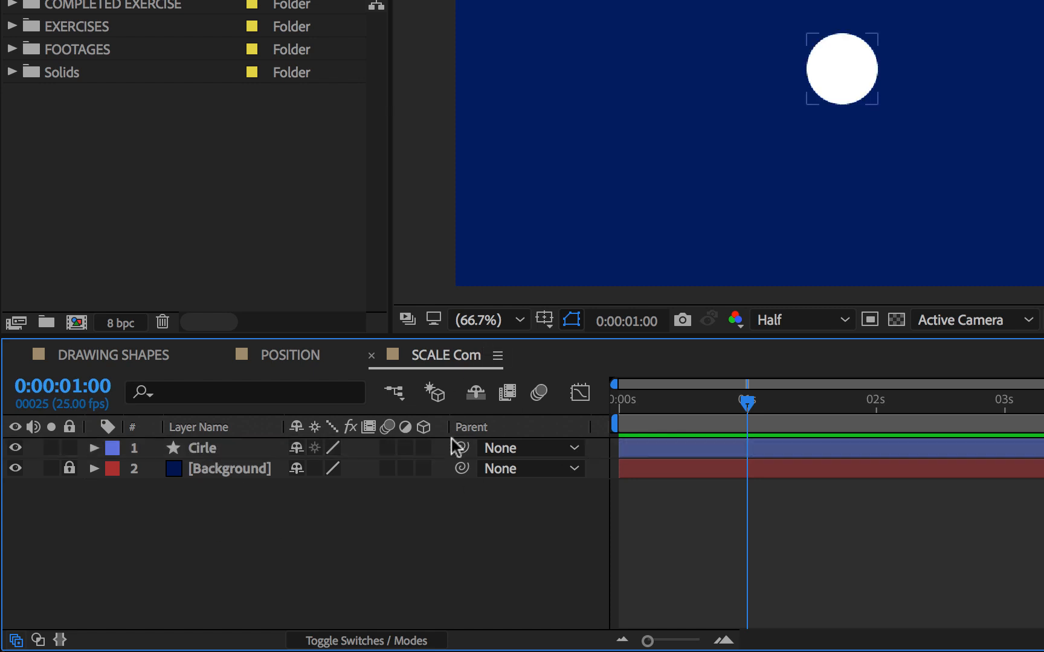
click(236, 448)
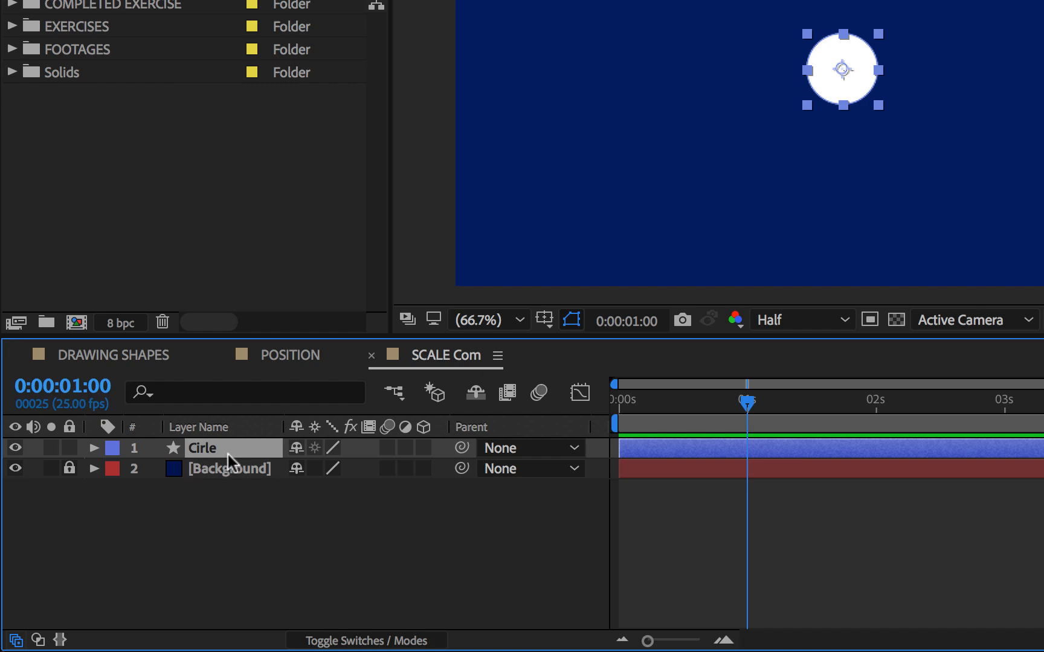
key(s)
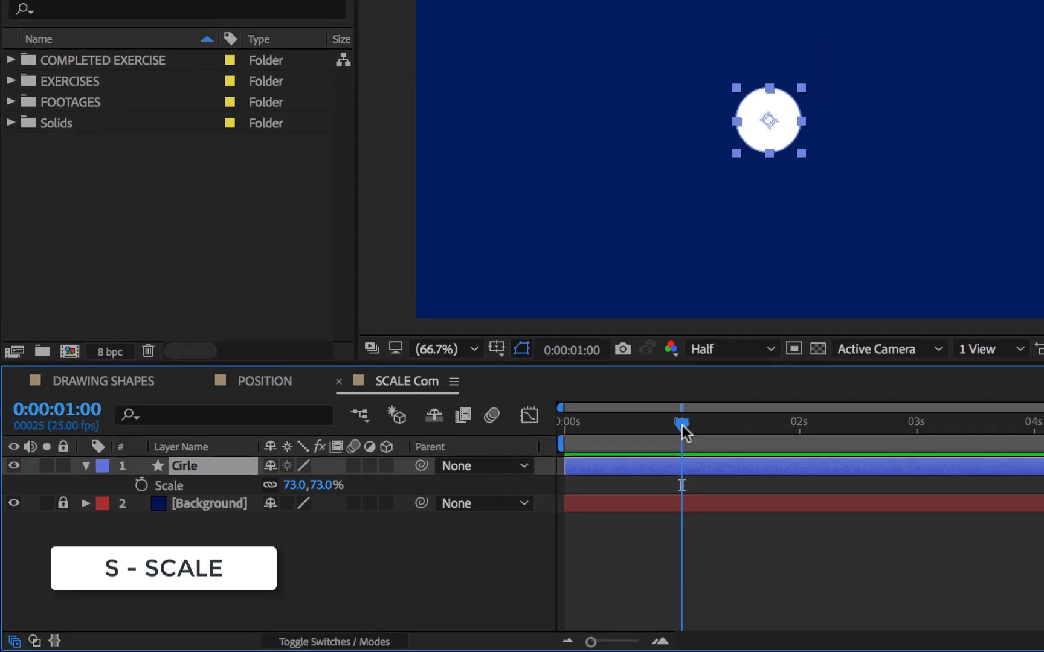
Add a first Scale keyframe to the Cirle layer at 0:00:01:00
drag(749, 405, 704, 436)
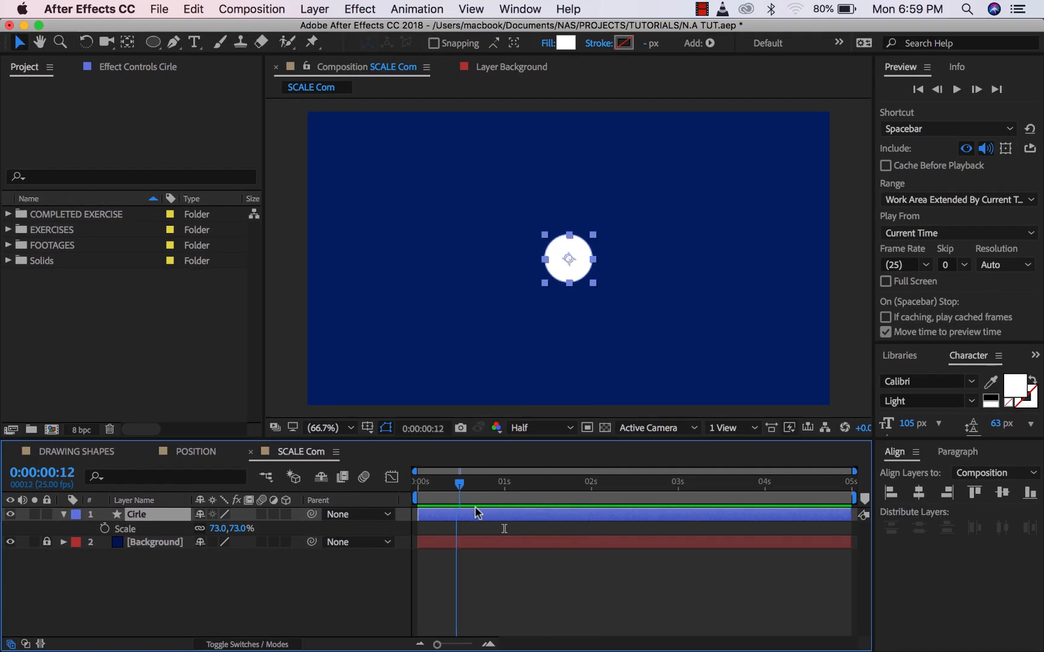
mouse_move(504, 484)
mouse_down()
mouse_move(417, 487)
mouse_move(615, 499)
mouse_move(593, 484)
mouse_move(506, 488)
mouse_up()
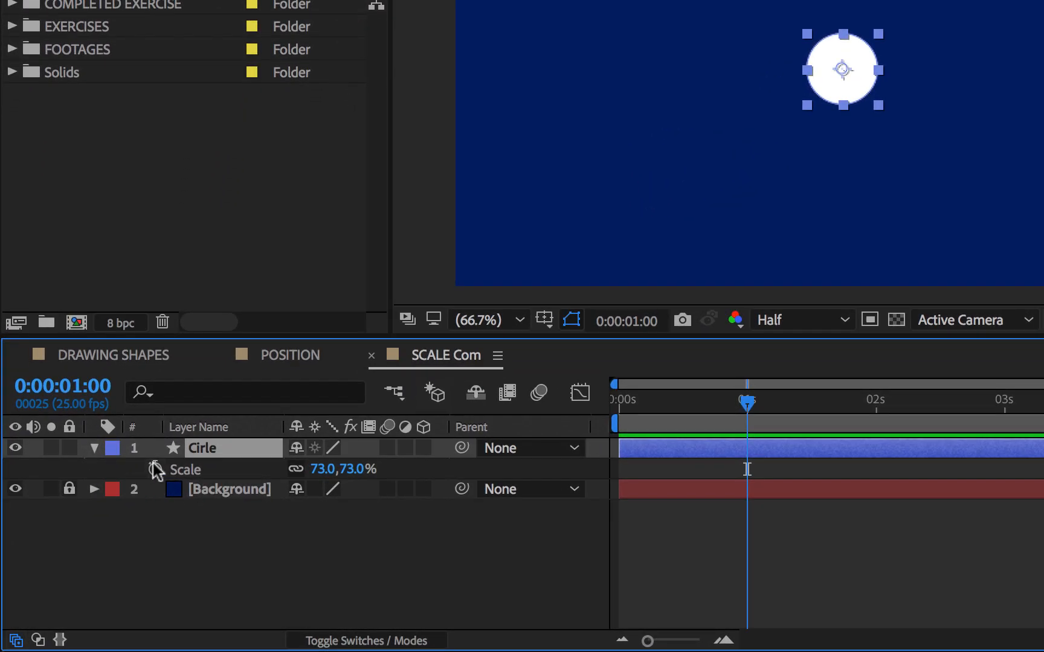
click(153, 471)
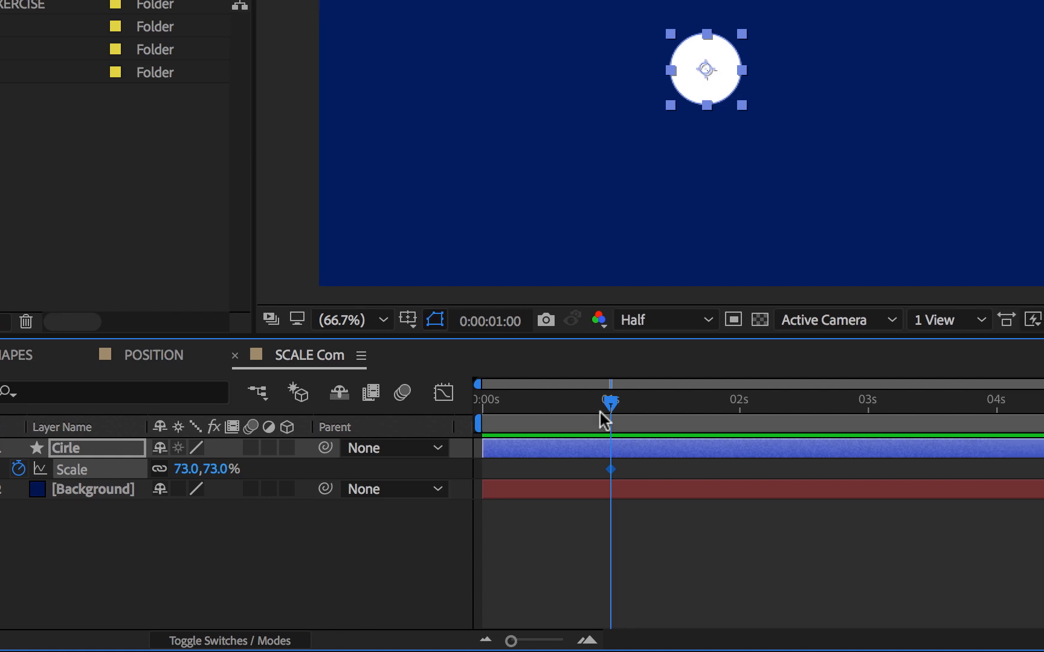
Set the circle's Scale to 0% at 0:00:00:00 and preview the growth animation
drag(745, 405, 657, 409)
drag(524, 414, 459, 425)
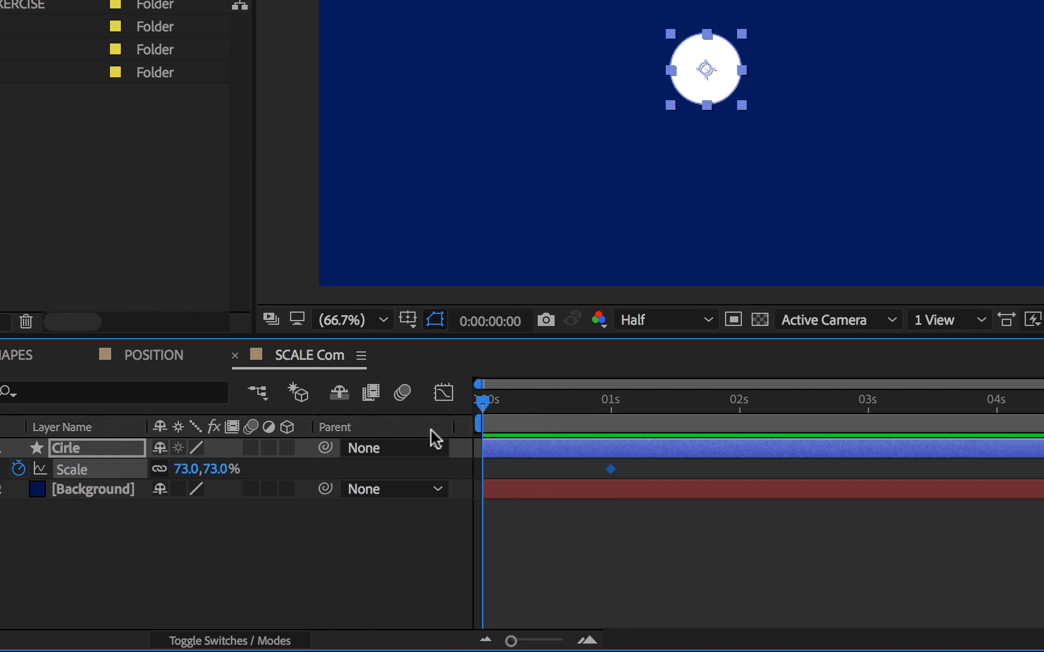
drag(214, 471, 209, 468)
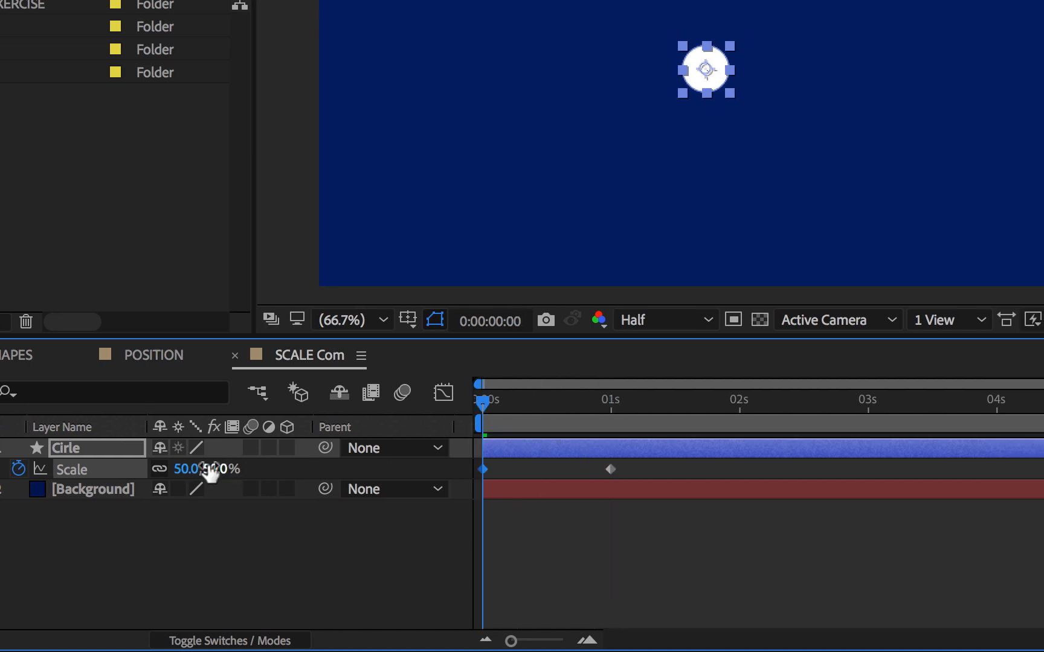
click(217, 472)
text(0)
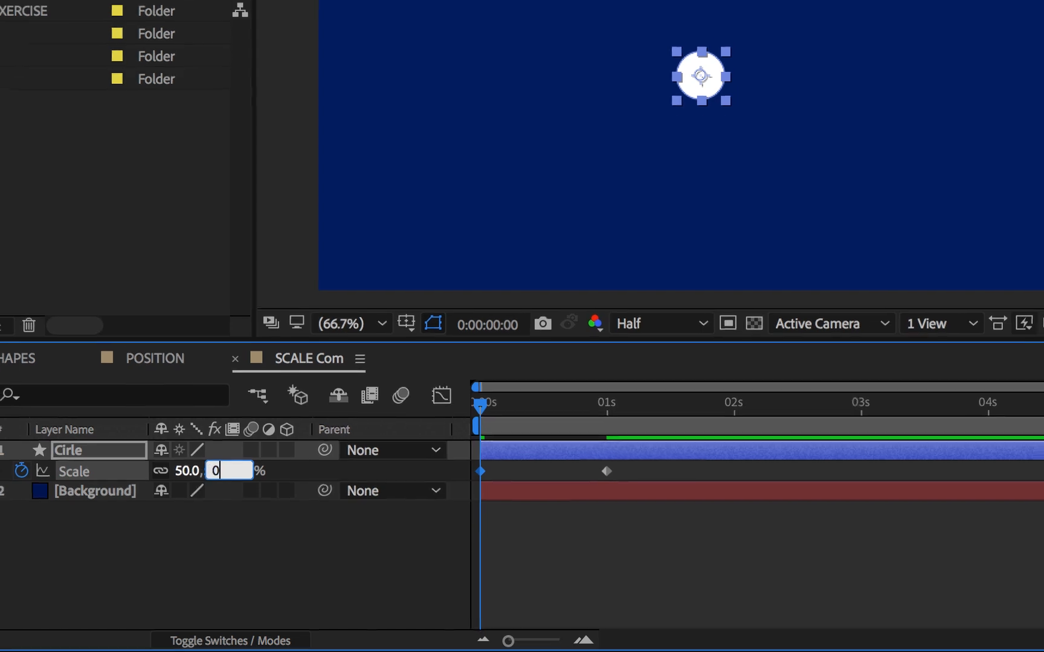
key(Return)
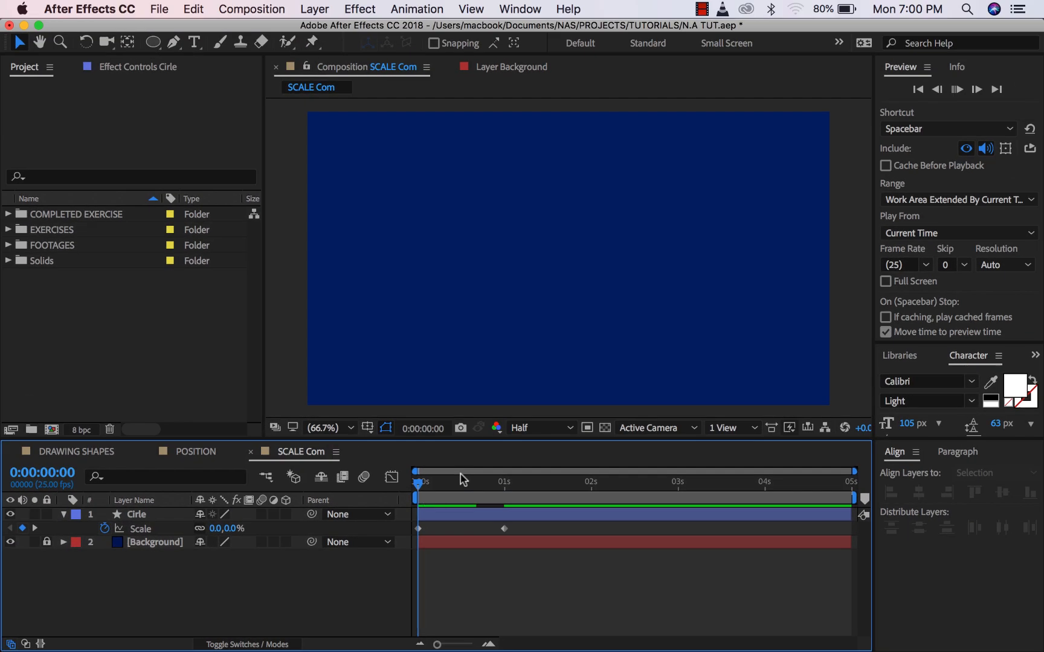
key(space)
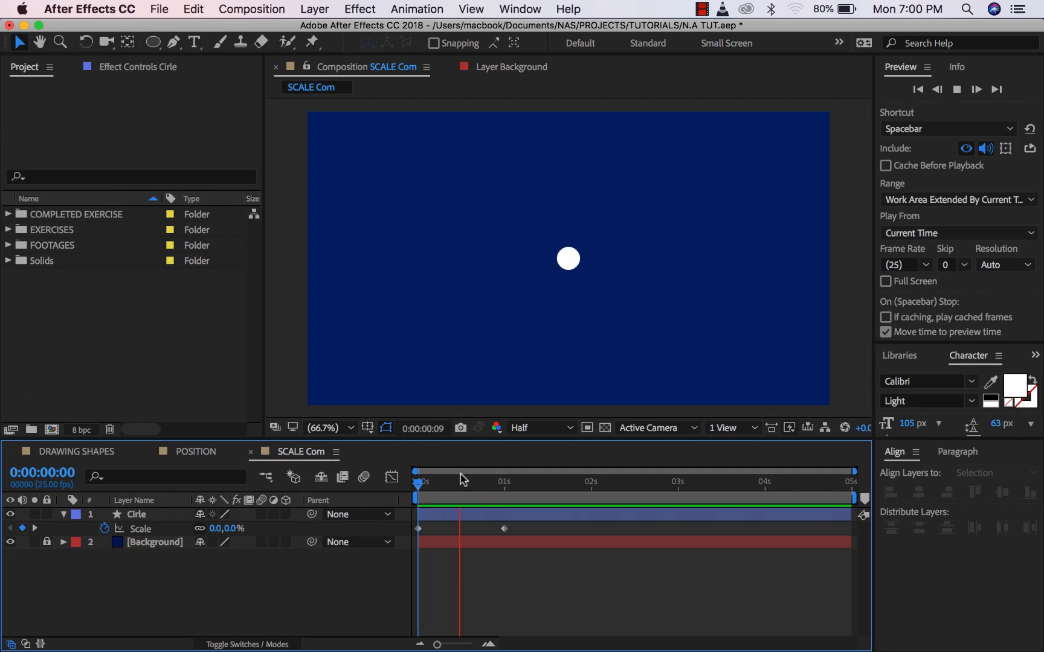
key(space)
Copy the circle's first Scale keyframe and paste it at 0:00:02:00
drag(416, 487, 590, 487)
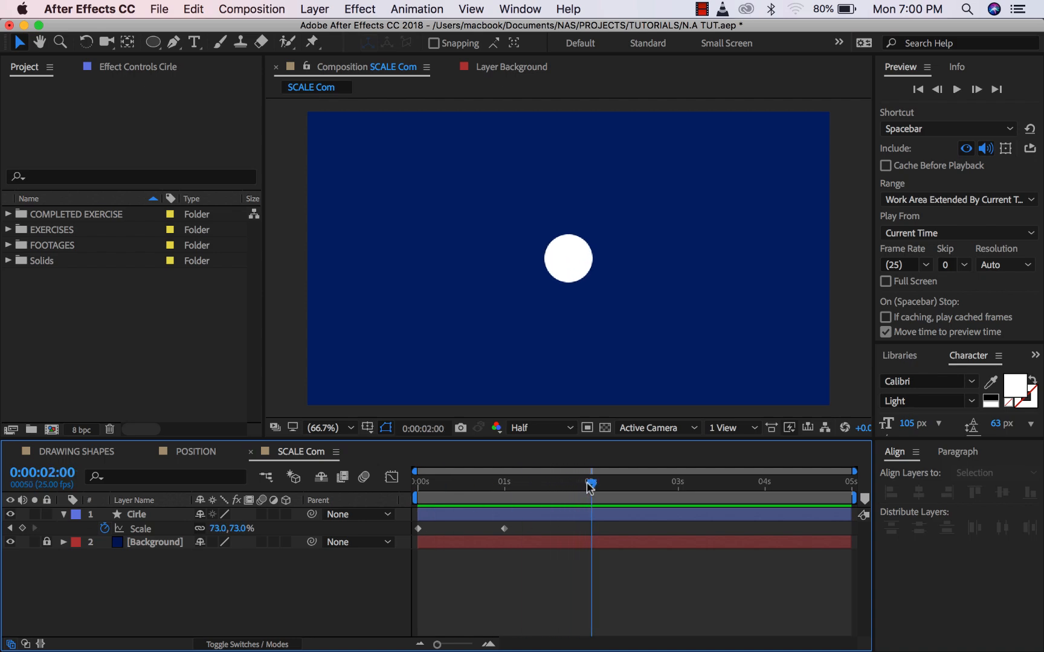
drag(438, 535, 399, 519)
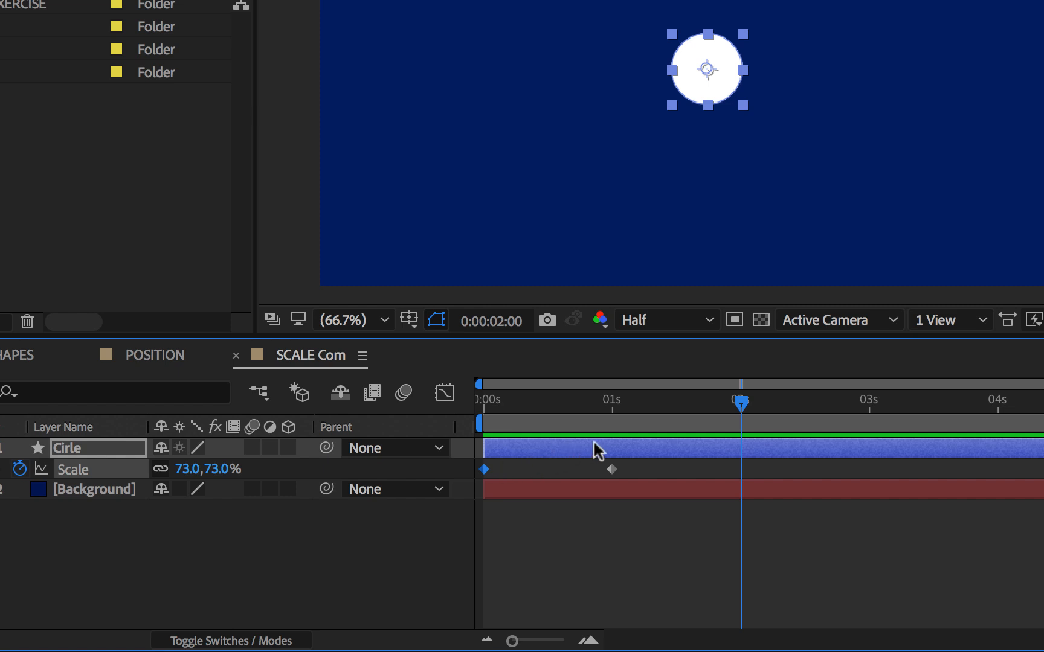
key(ctrl+v)
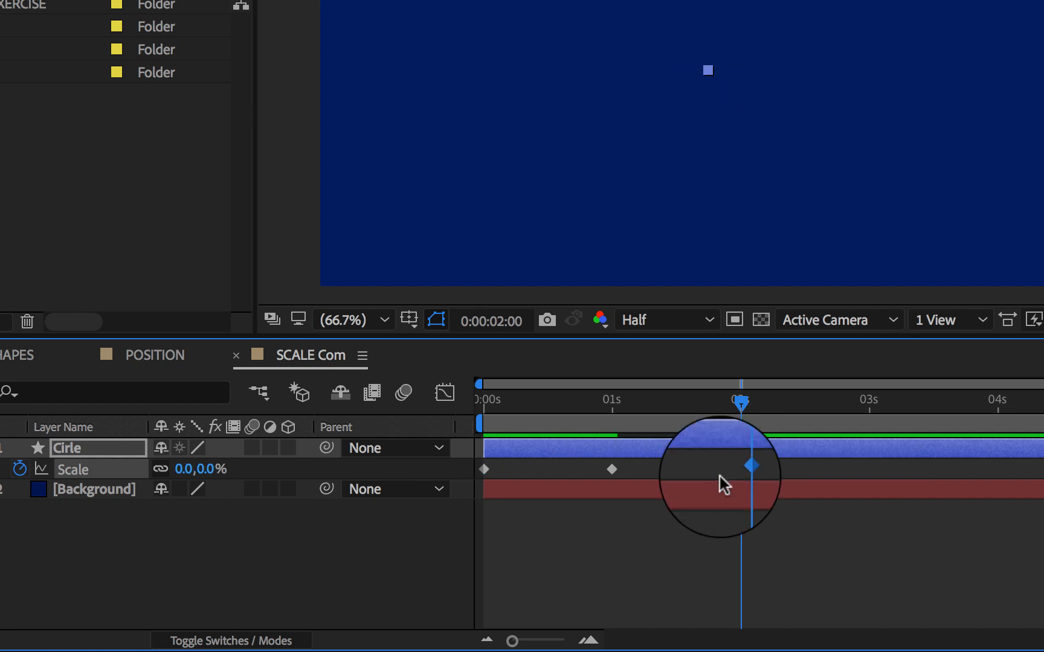
mouse_move(734, 403)
mouse_down()
mouse_move(719, 404)
mouse_move(737, 407)
mouse_move(735, 426)
mouse_move(736, 405)
mouse_up()
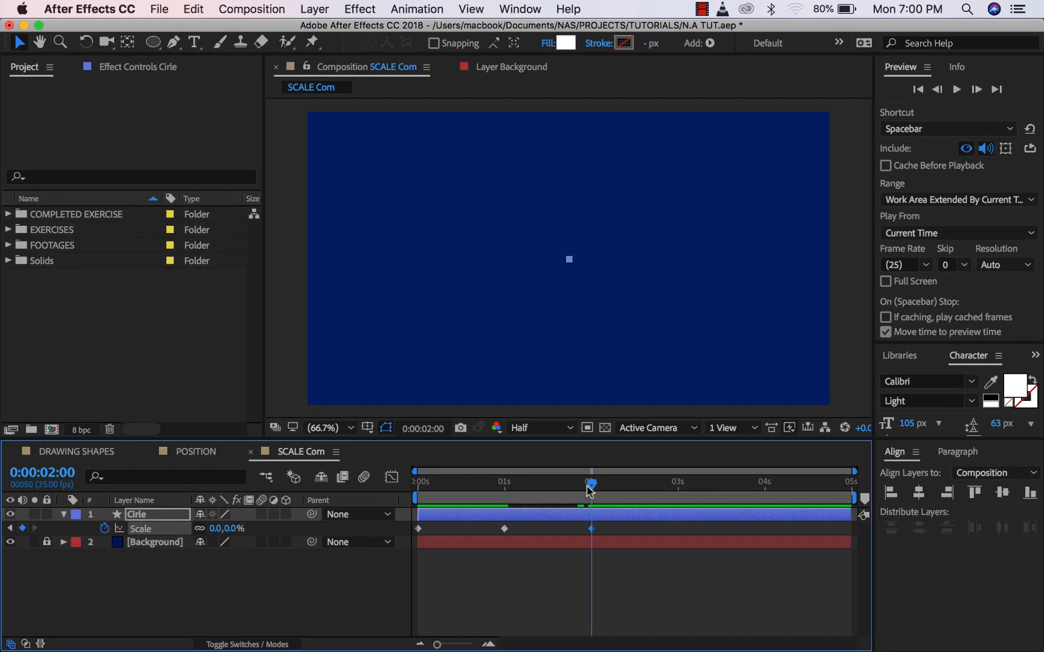
End the work area at 0:00:02:24 and preview the circle's scale animation from the start
drag(612, 472, 338, 501)
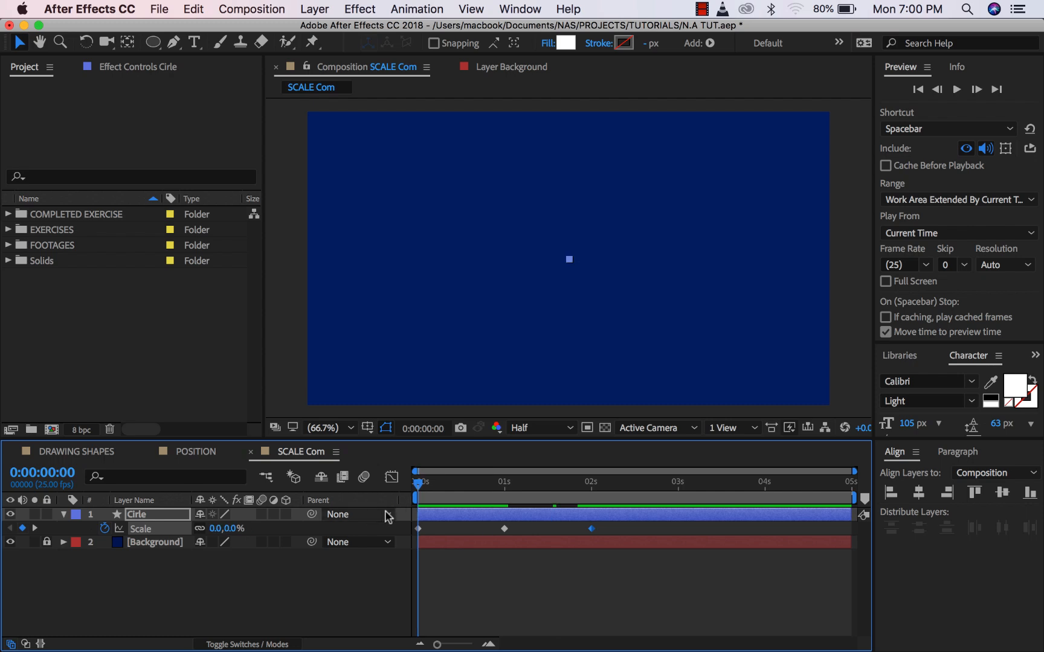
key(space)
click(677, 485)
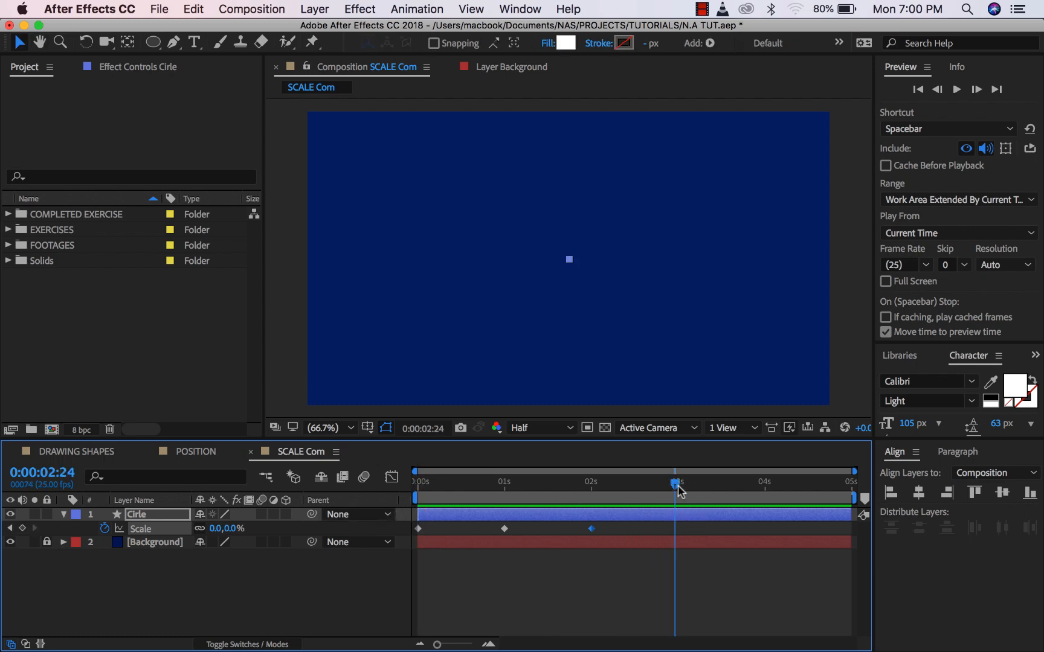
key(n)
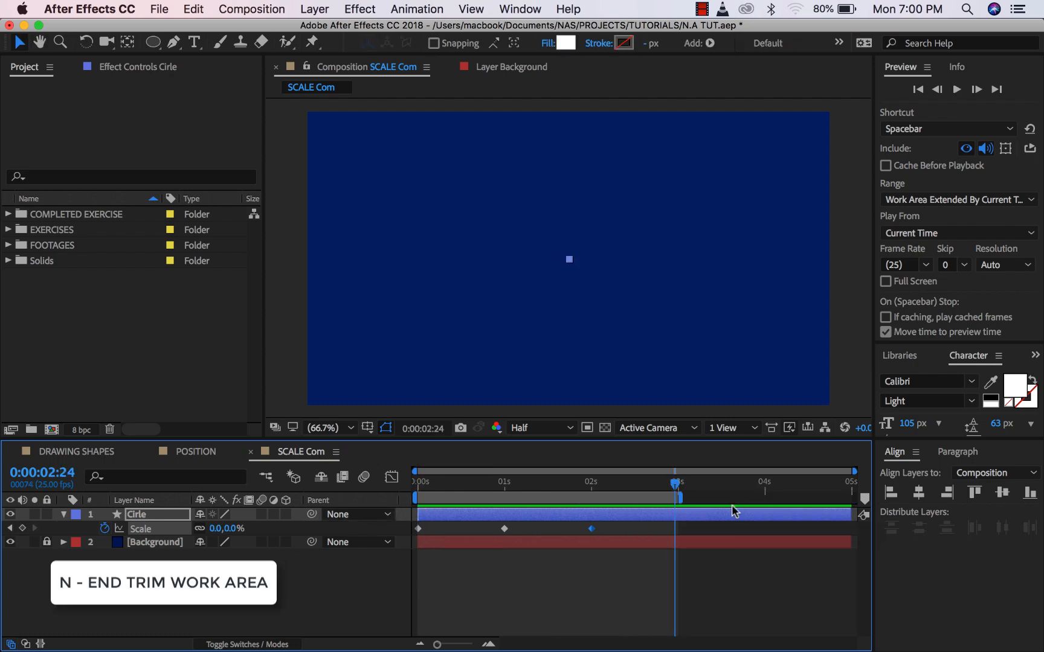
key(space)
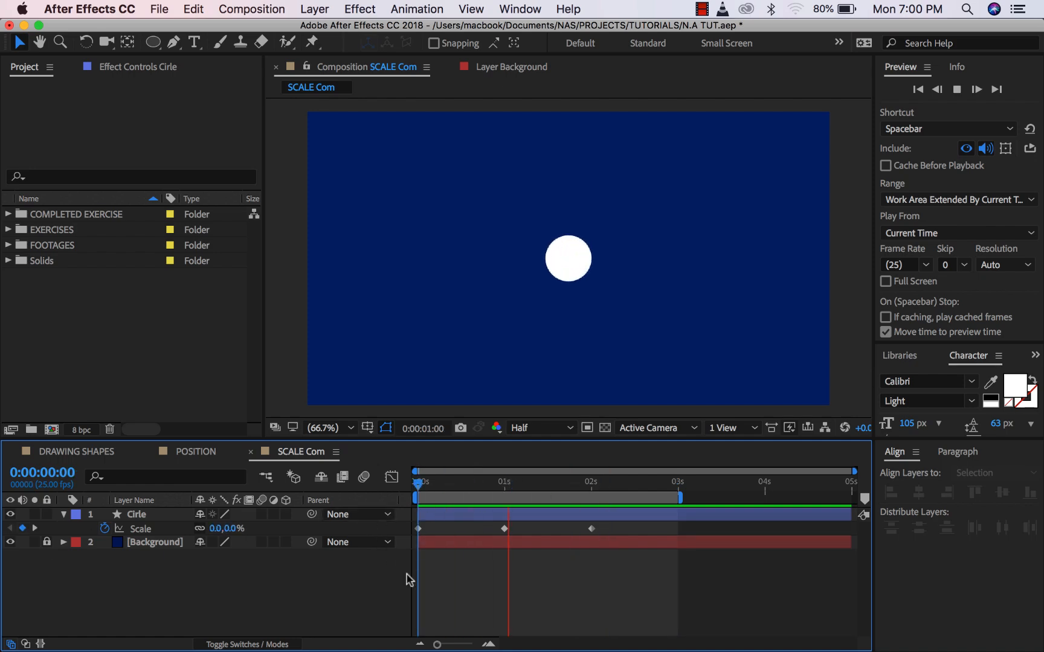
key(space)
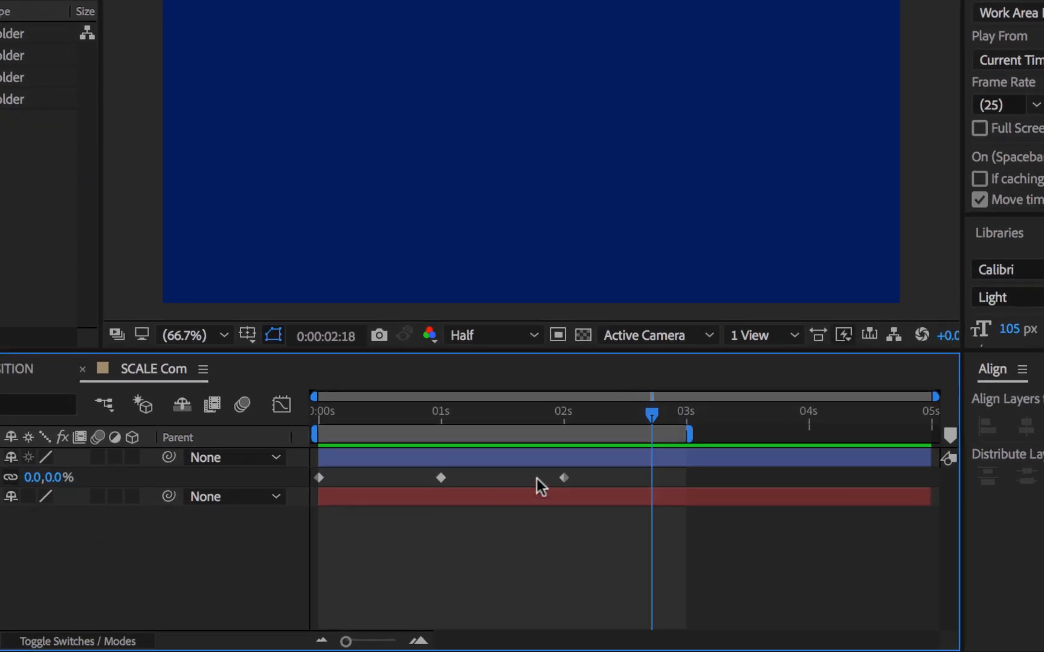
Apply Easy Ease to all three Scale keyframes of the circle
drag(607, 519, 416, 542)
drag(318, 498, 285, 495)
key(F9)
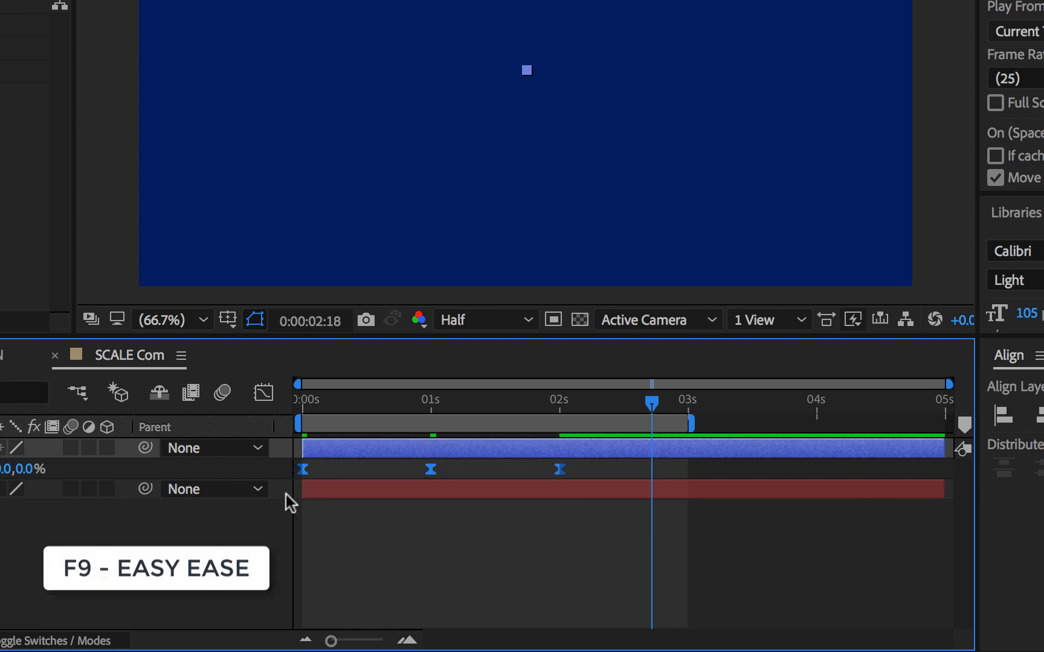
Lengthen the ease handles of all the Scale keyframes in the Graph Editor, giving the speed curve a sharp peak between each pair
click(268, 401)
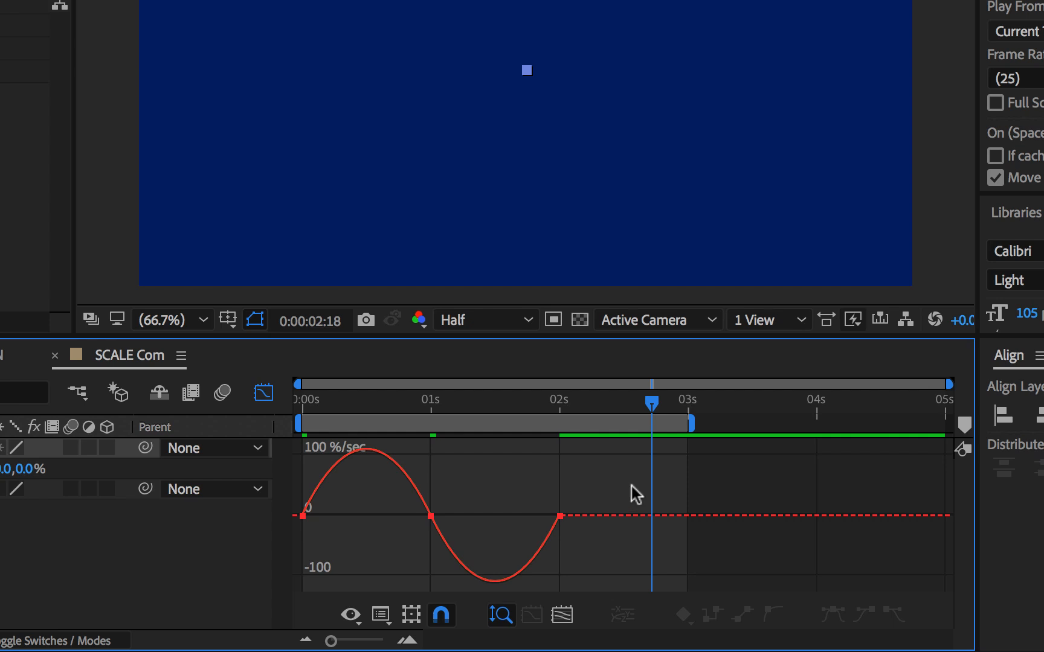
drag(621, 479, 254, 551)
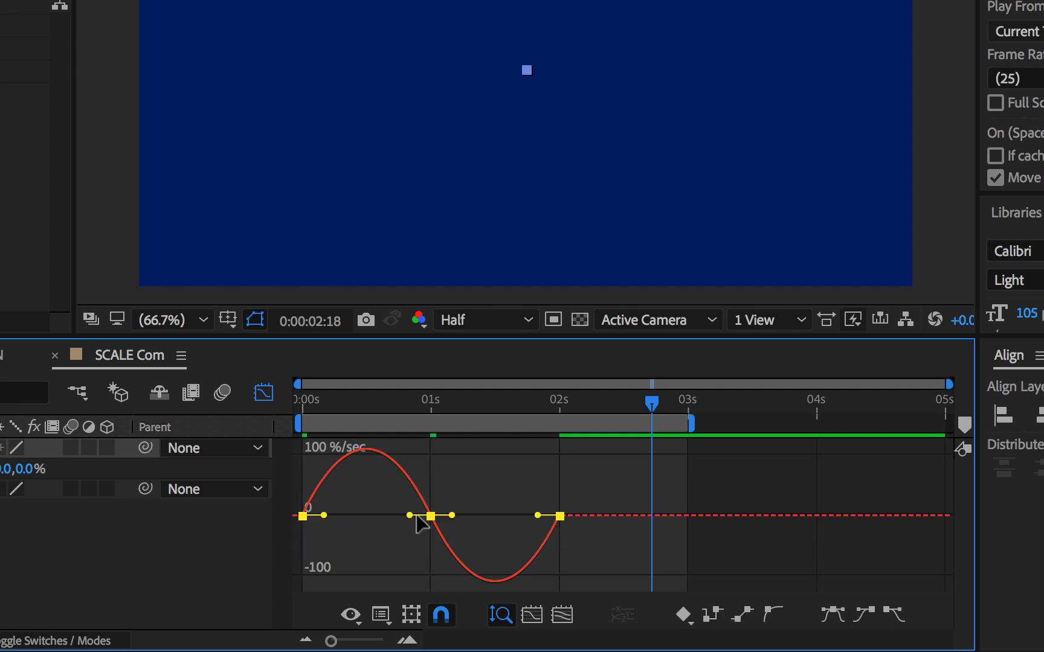
drag(411, 518, 351, 519)
Play the eased scale animation from the start and scrub through it to check the speed changes
drag(416, 403, 243, 401)
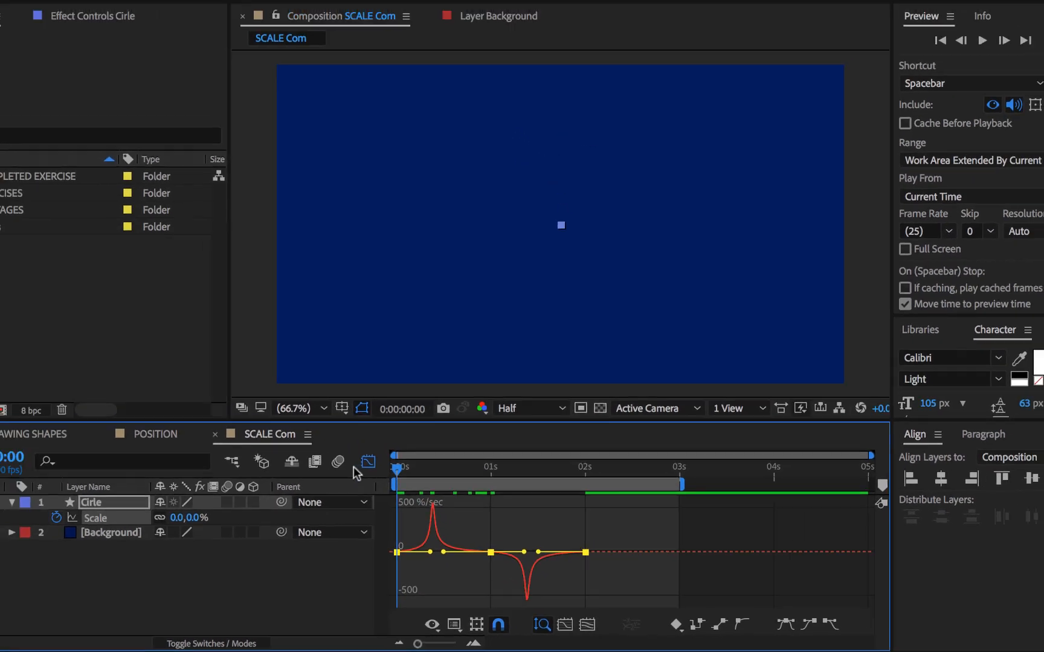
key(space)
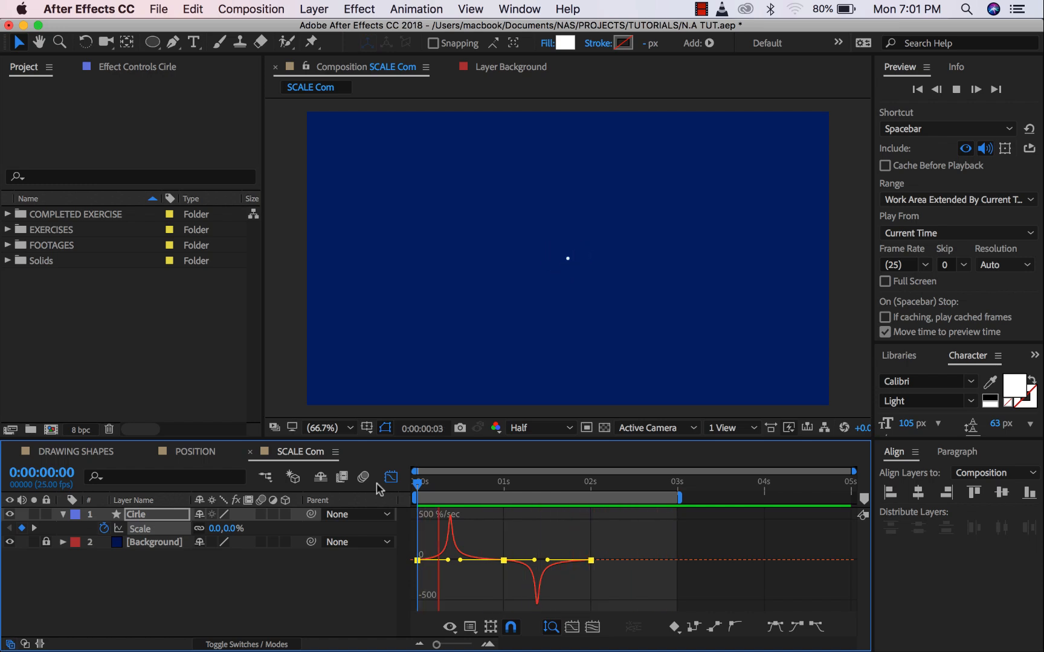
click(432, 484)
drag(434, 482, 546, 504)
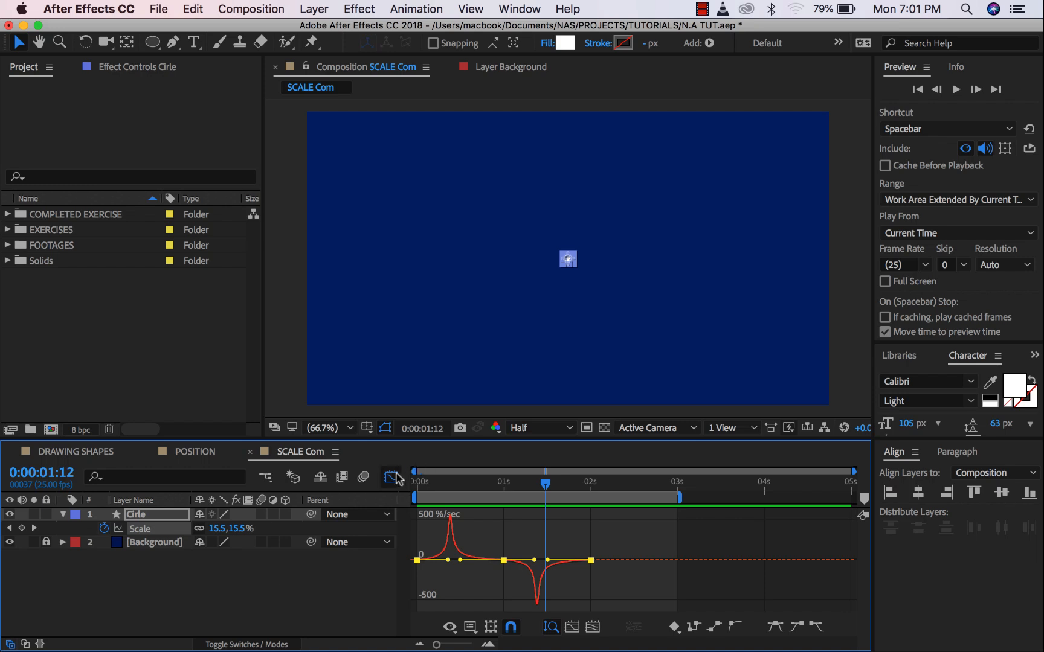
Switch from the Graph Editor back to the layer bars and preview the animation from the start
key(shift+F3)
key(Home)
key(space)
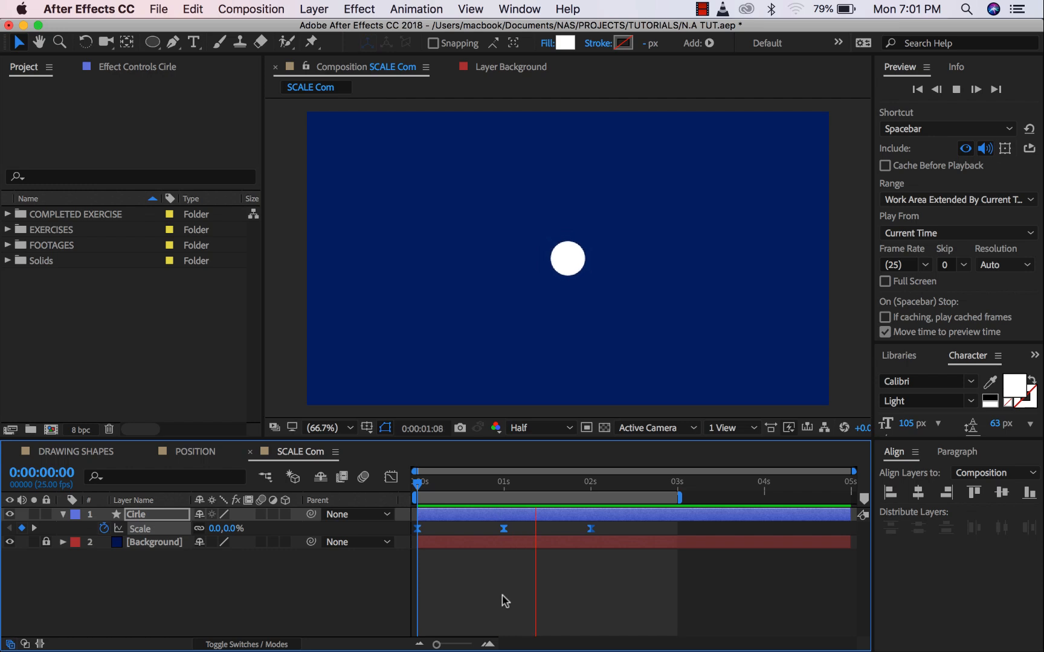
key(space)
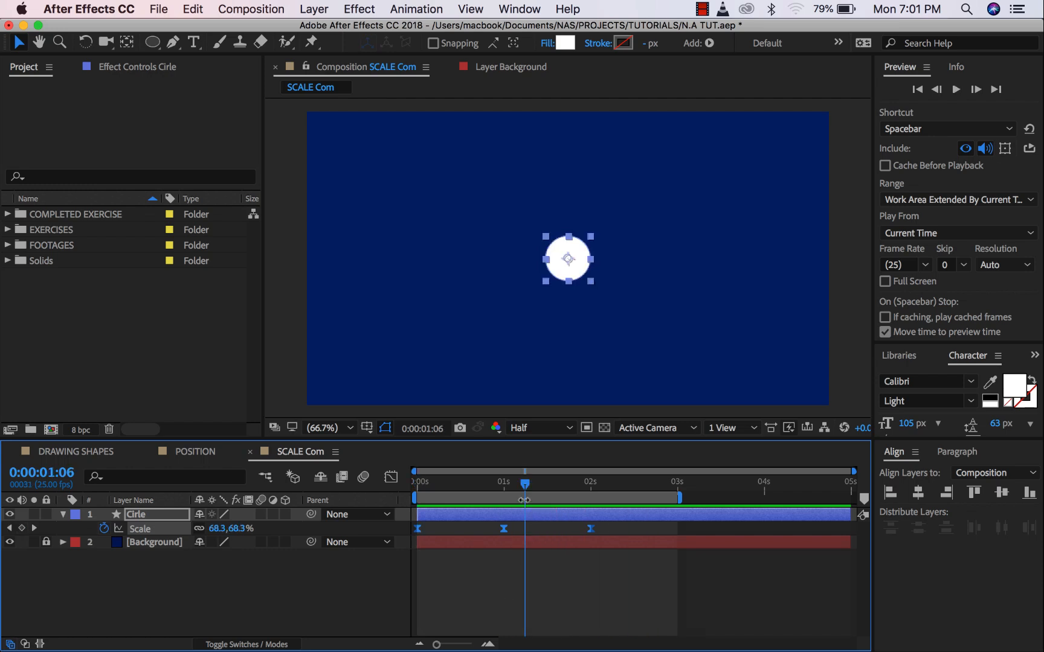
Duplicate the Cirle layer with the current time at 0:00:01:00
drag(511, 487, 504, 487)
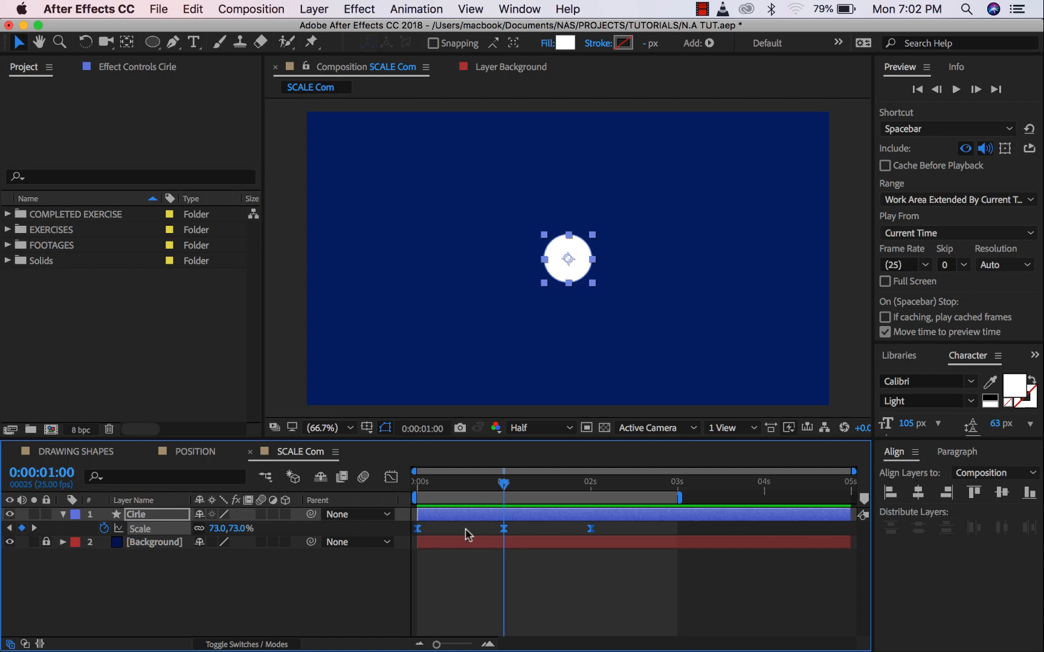
click(360, 588)
click(147, 515)
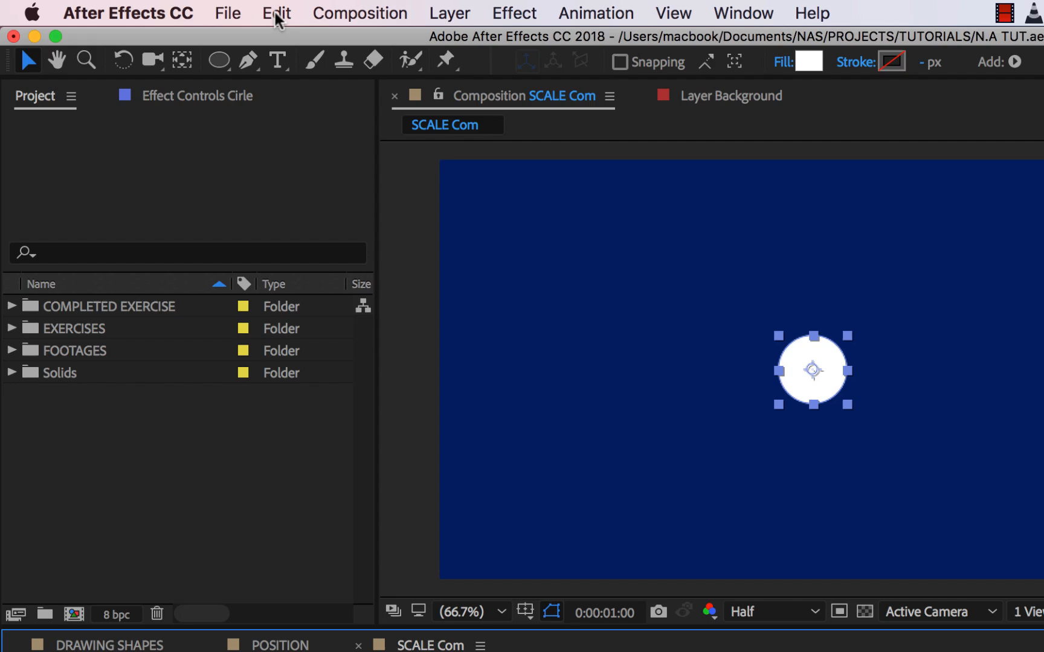
click(189, 9)
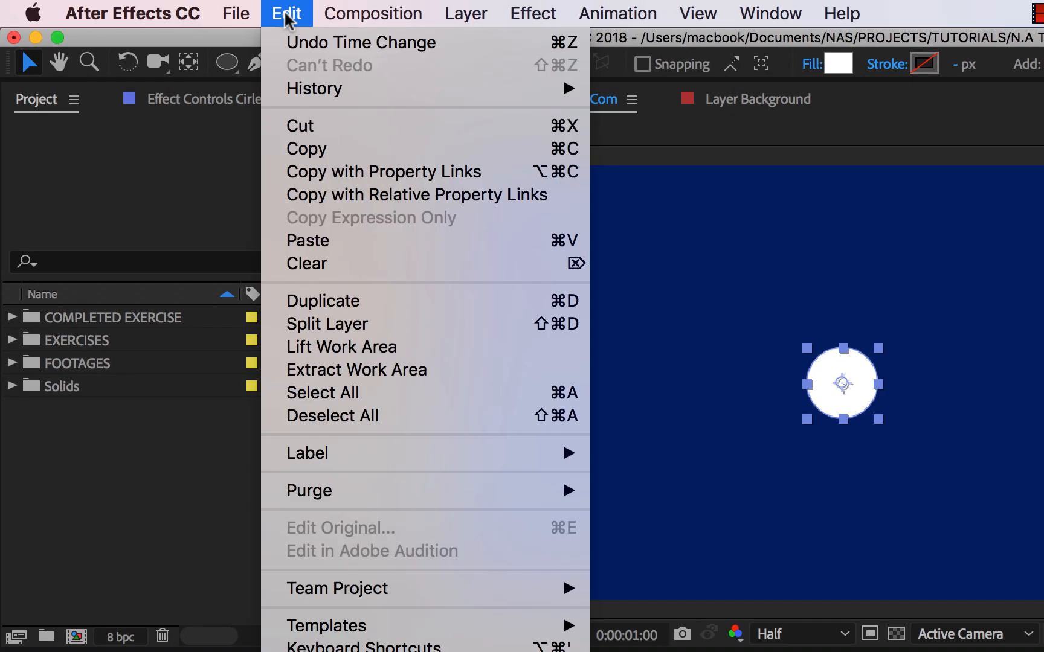
click(354, 301)
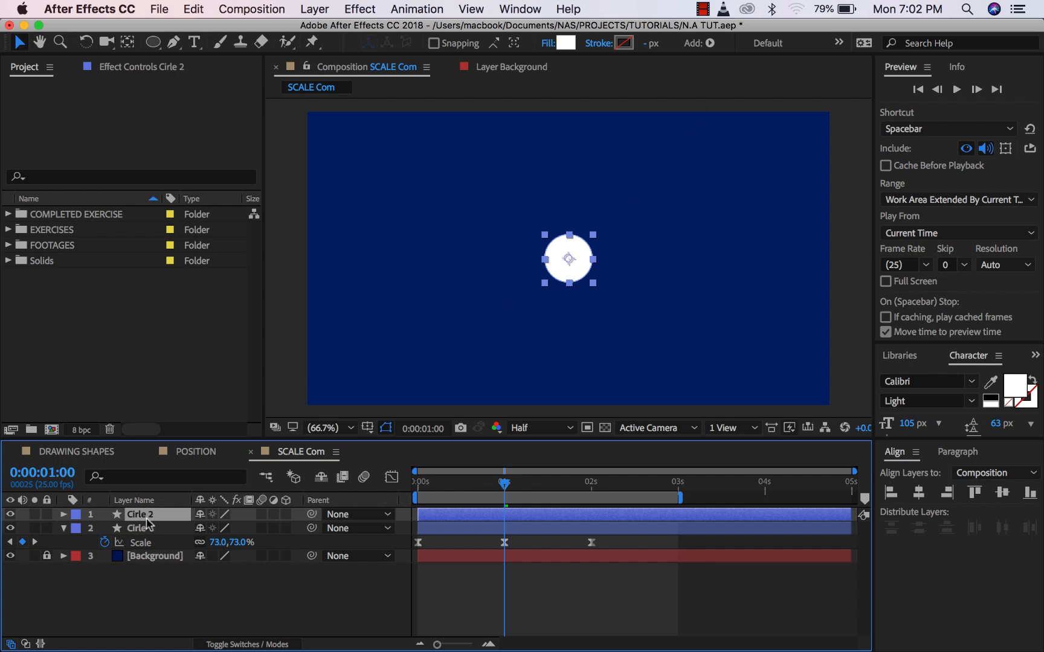
Move the duplicated circle beside the original by setting its Position to 1155, 540, and check the animation near the one-second mark
key(p)
drag(201, 529, 340, 515)
drag(468, 486, 501, 488)
key(space)
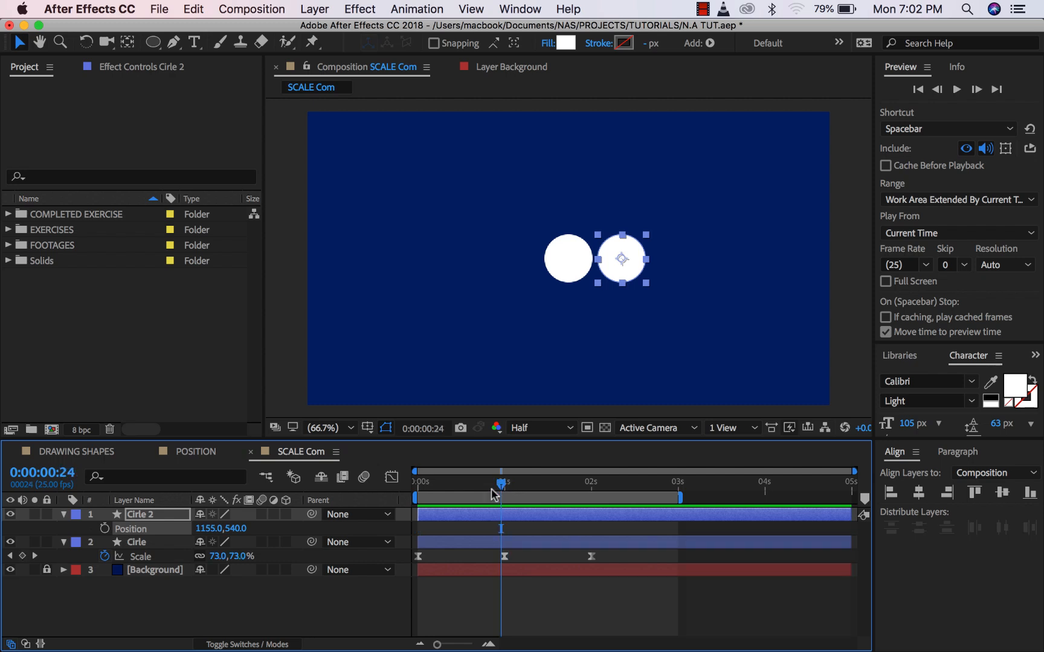
Duplicate the Cirle and Cirle 2 layers together and stack both copies above the original layers
shift+click(144, 542)
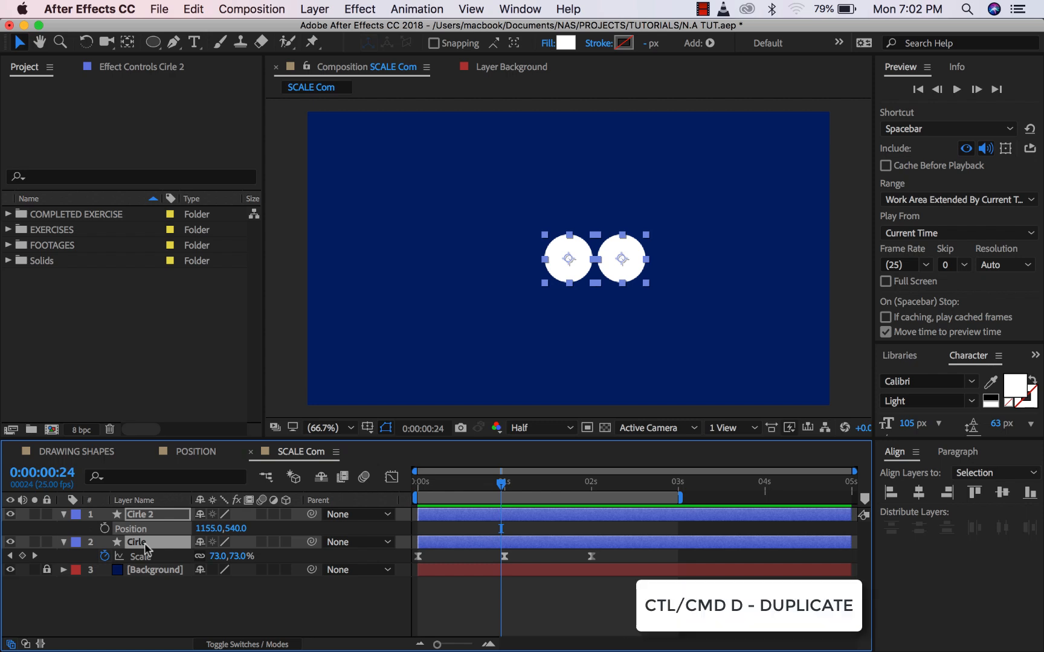
key(super+d)
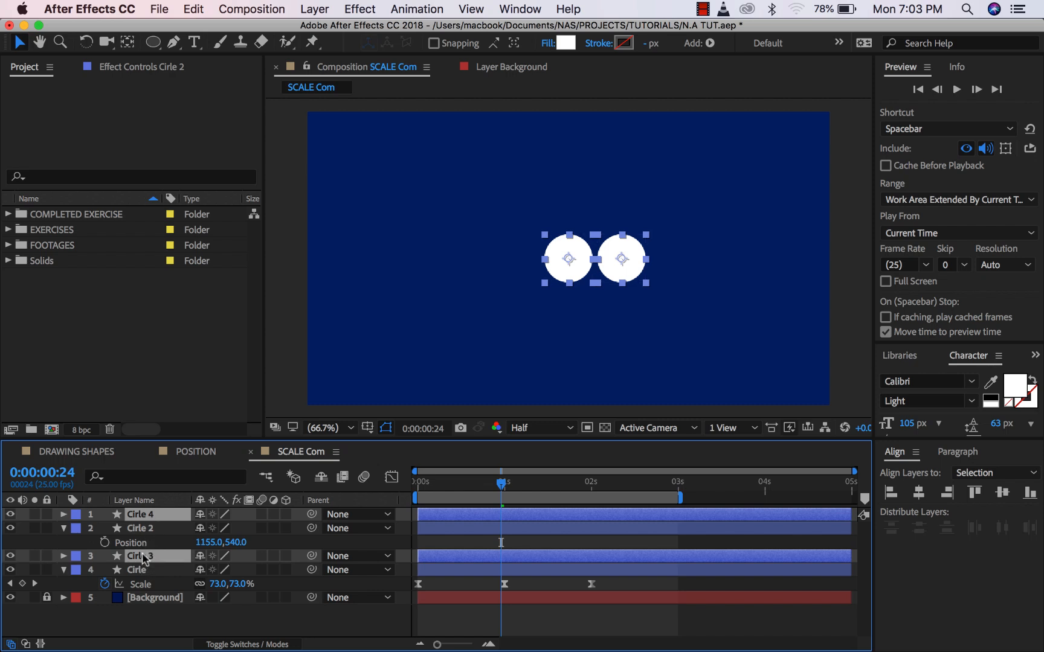
drag(143, 557, 148, 526)
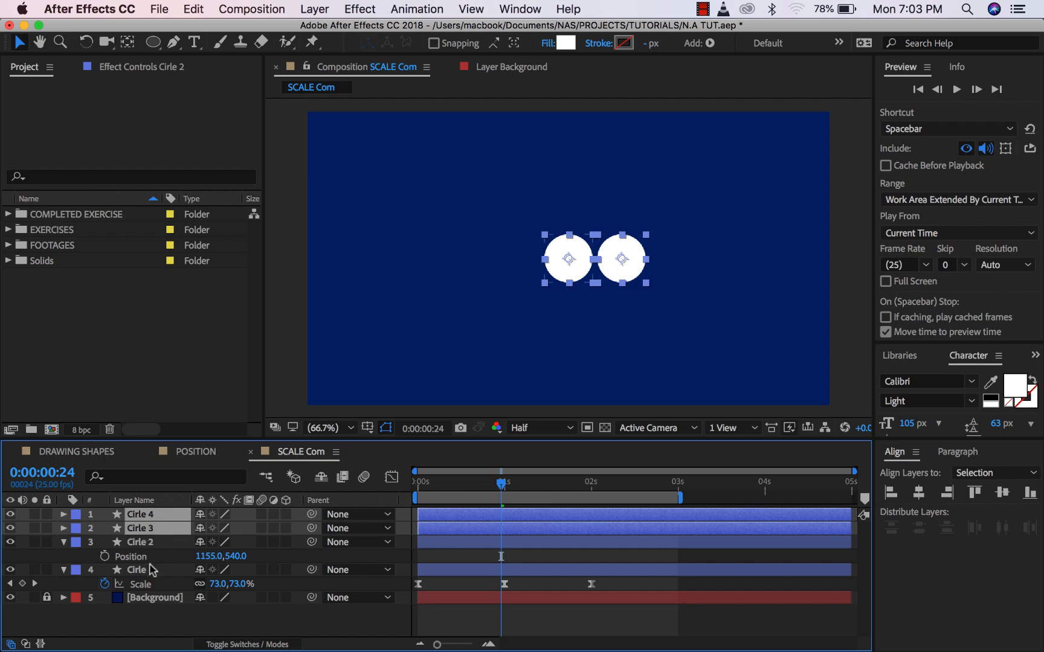
Move the two duplicated circles together to extend the row, with Cirle 3 at 1347, 540 and Cirle 4 at 1542, 540
click(149, 568)
click(146, 542)
click(150, 525)
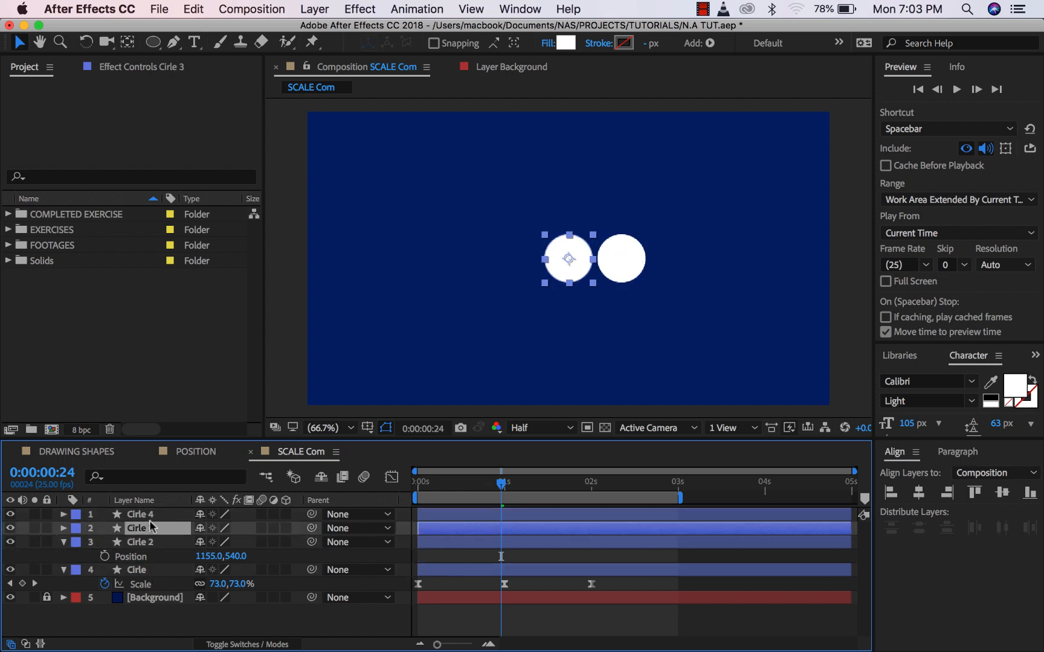
click(154, 518)
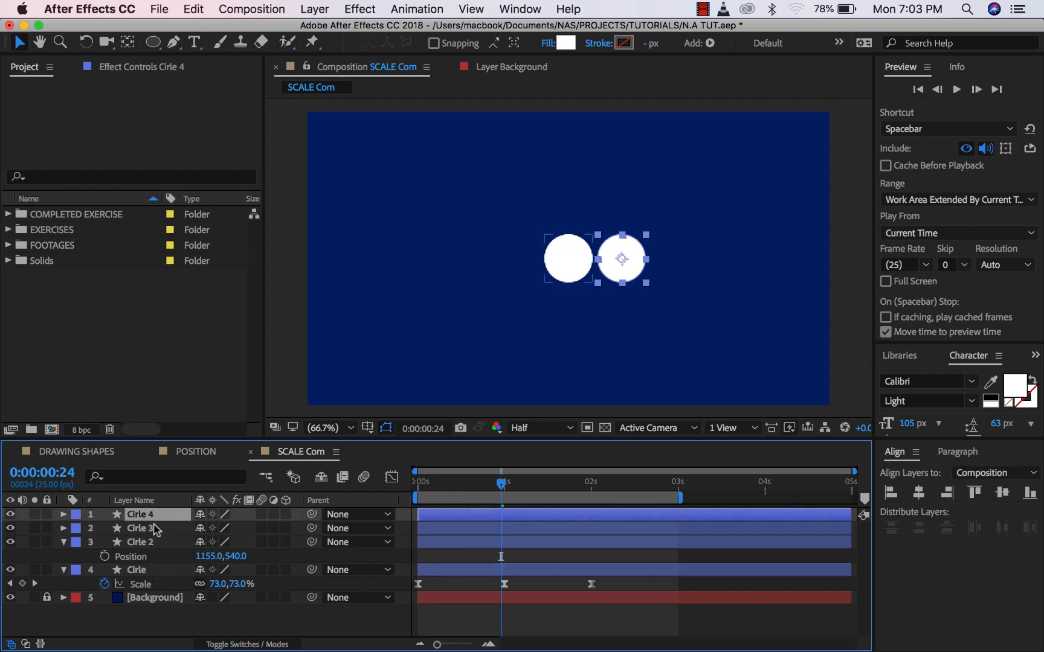
shift+click(150, 531)
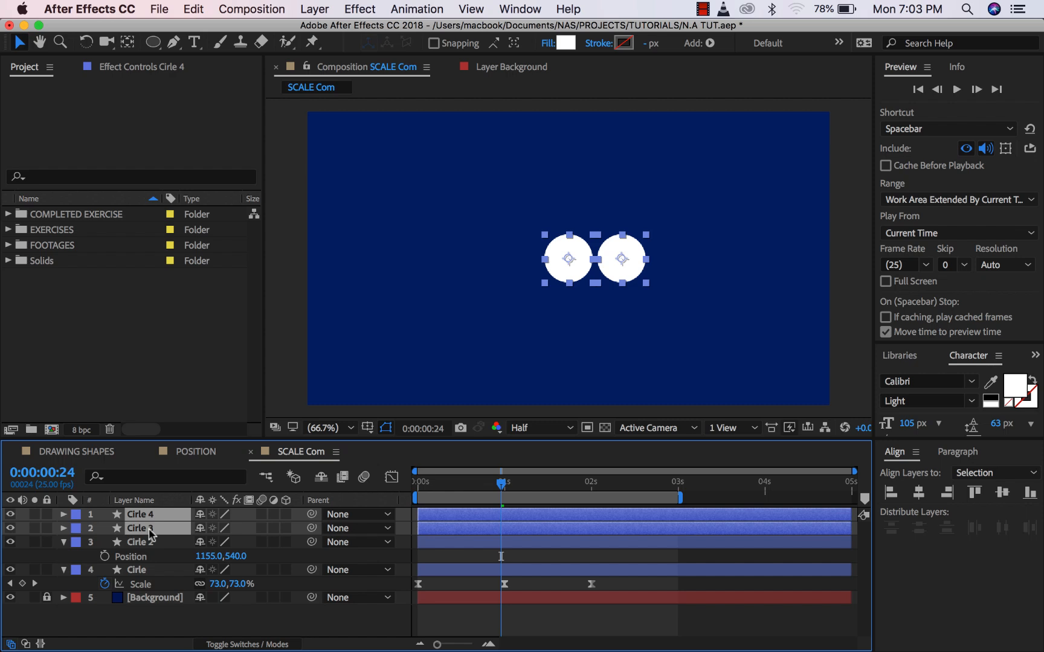
key(p)
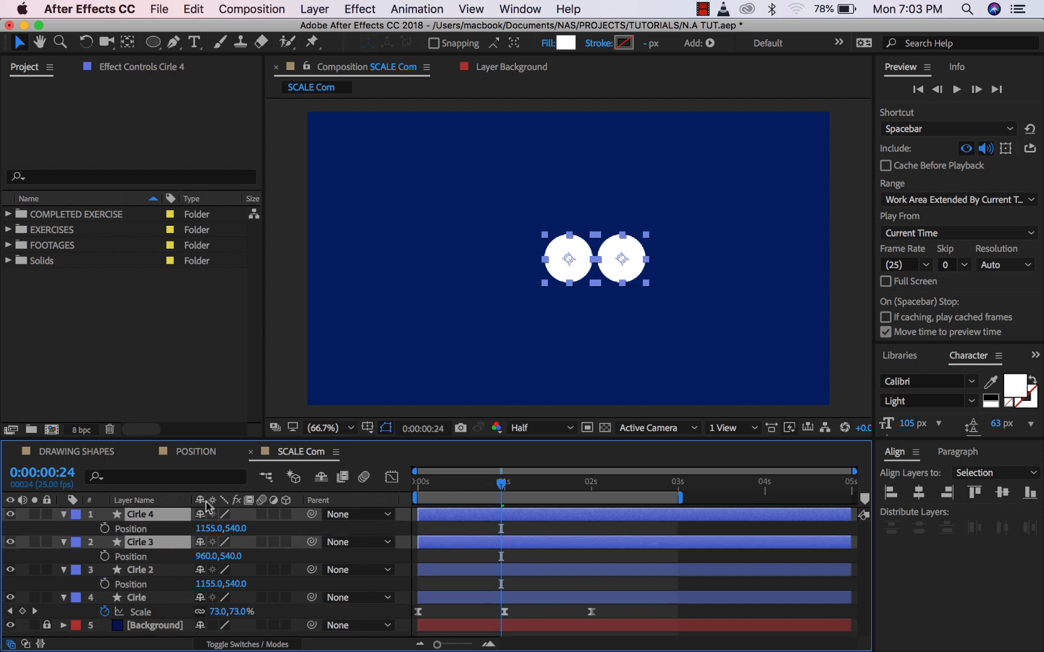
drag(205, 528, 574, 547)
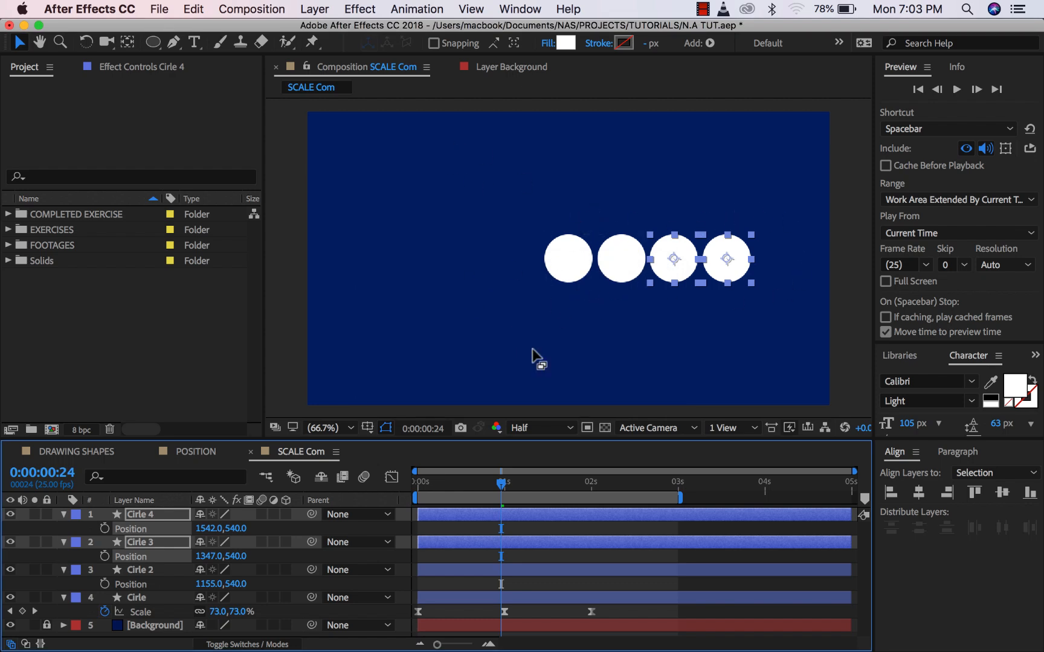
Shift all four circles together toward the composition's centre, with Position X values of 665, 860, 1052 and 1247
click(132, 517)
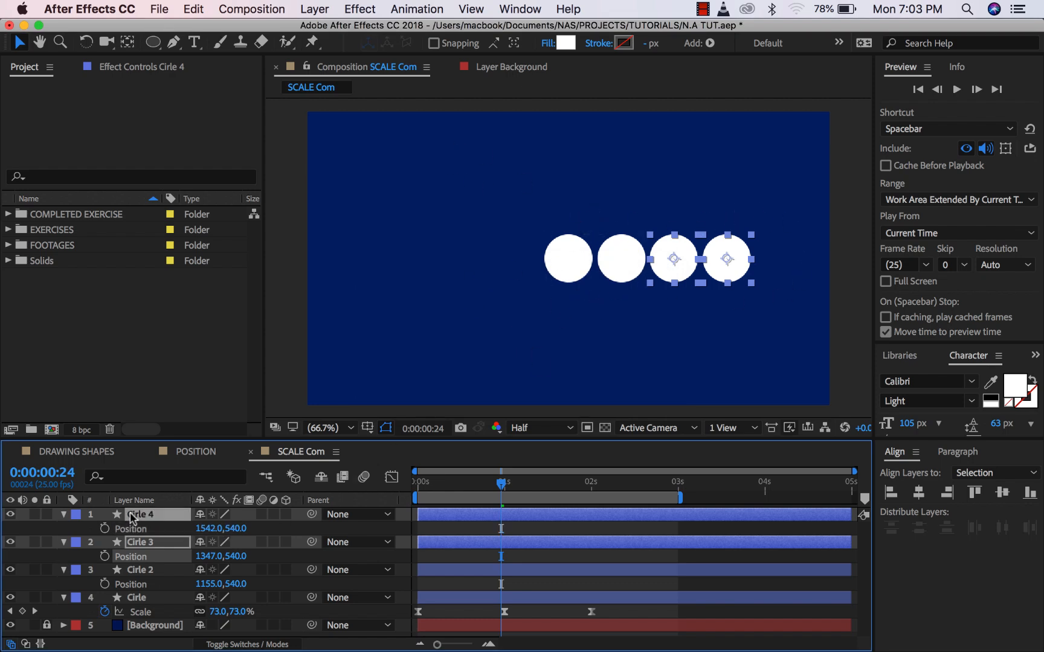
click(133, 569)
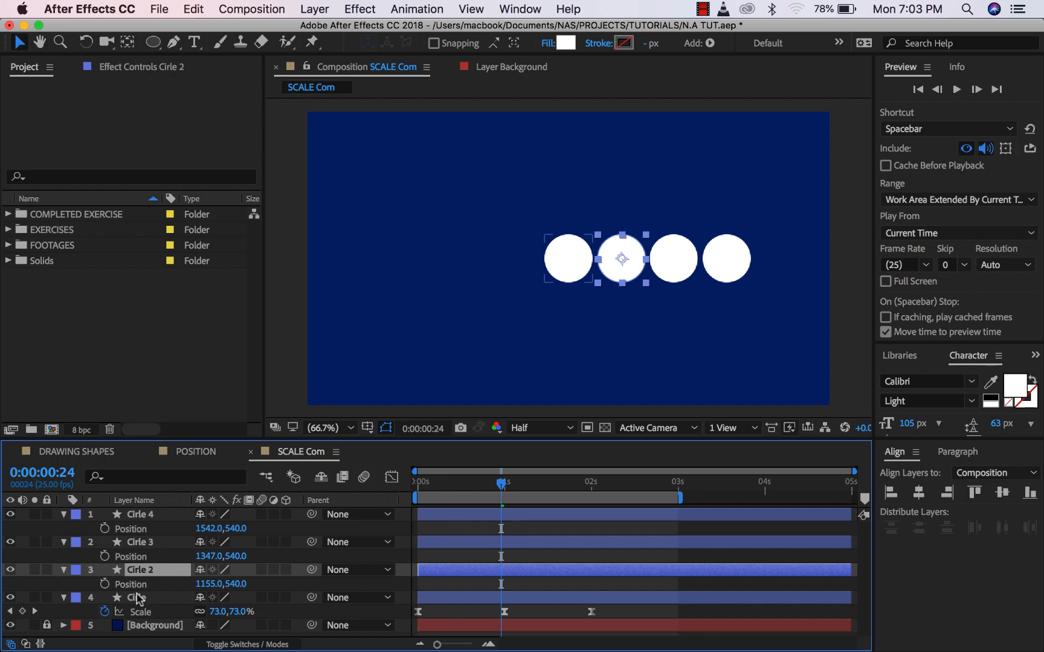
click(138, 598)
key(p)
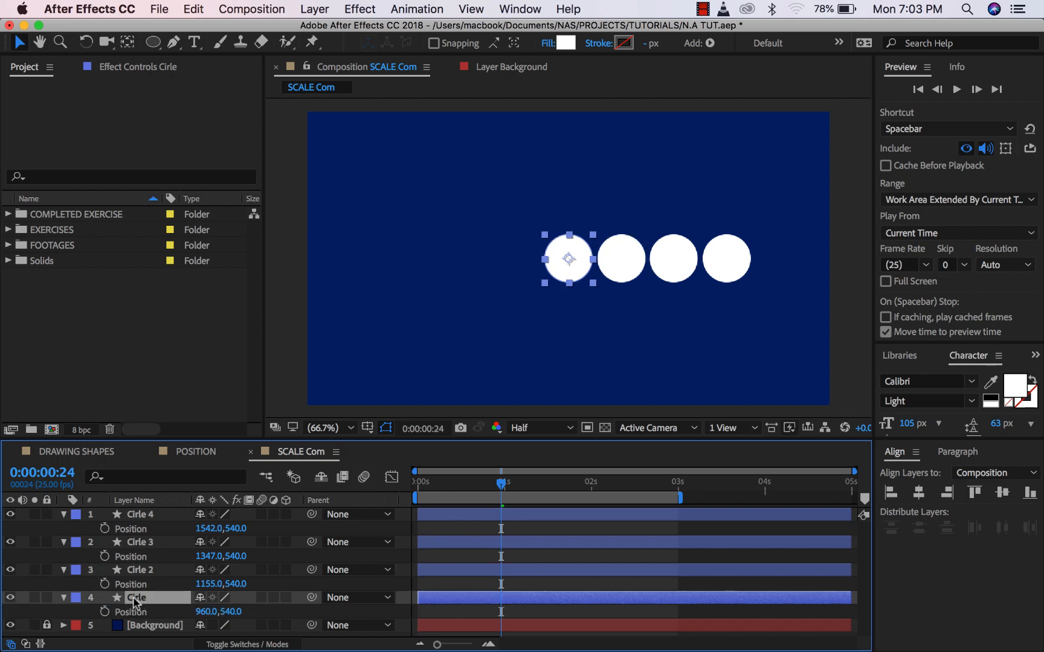
shift+click(142, 515)
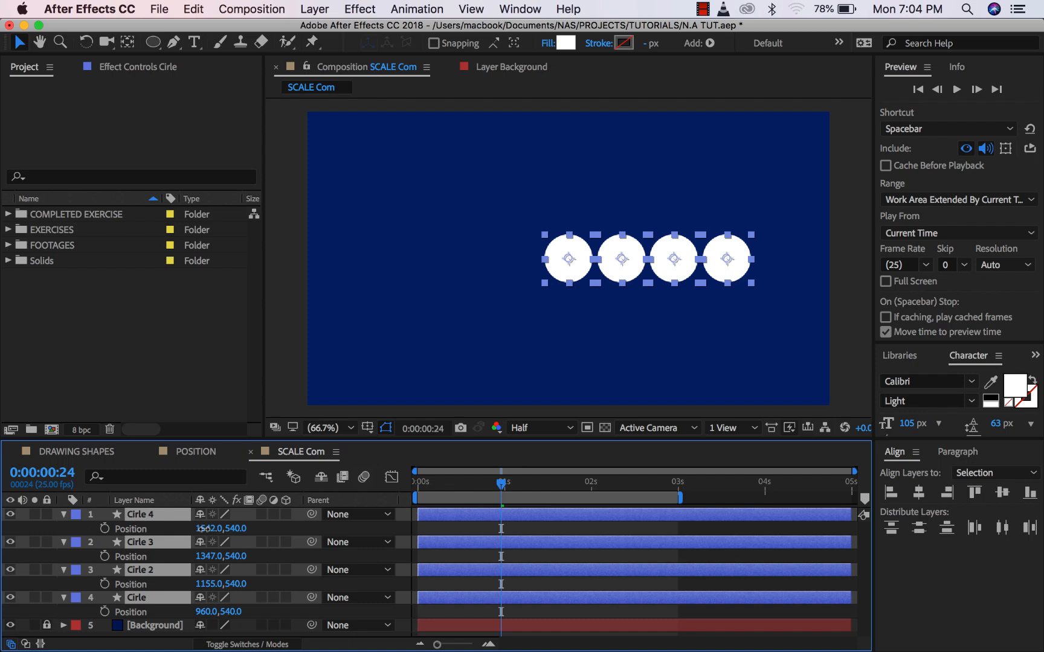
drag(201, 528, 6, 543)
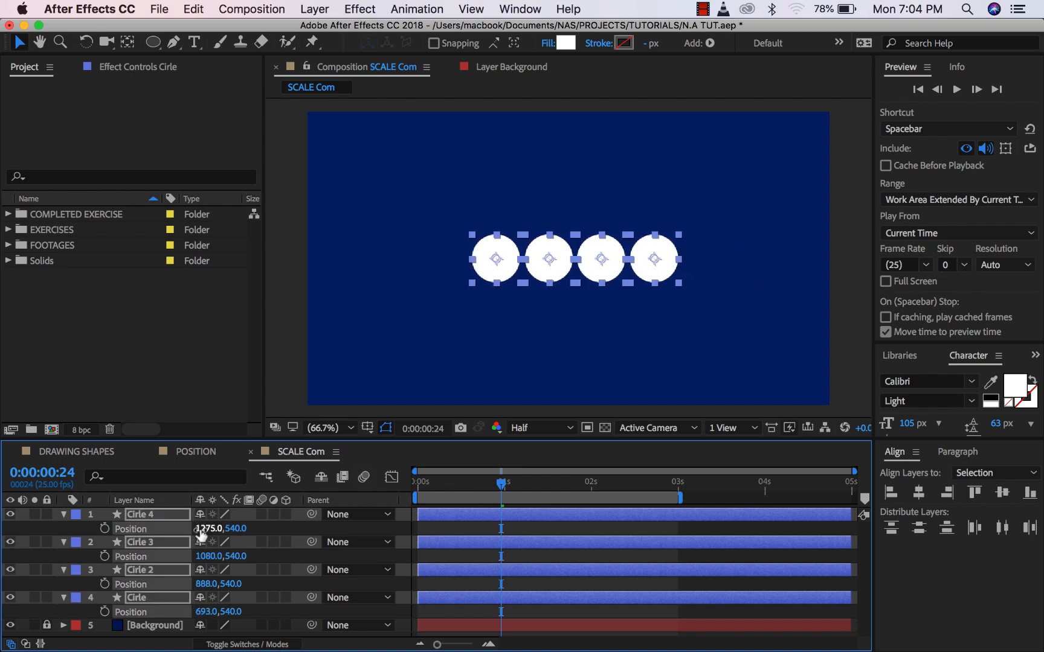
drag(201, 535, 174, 528)
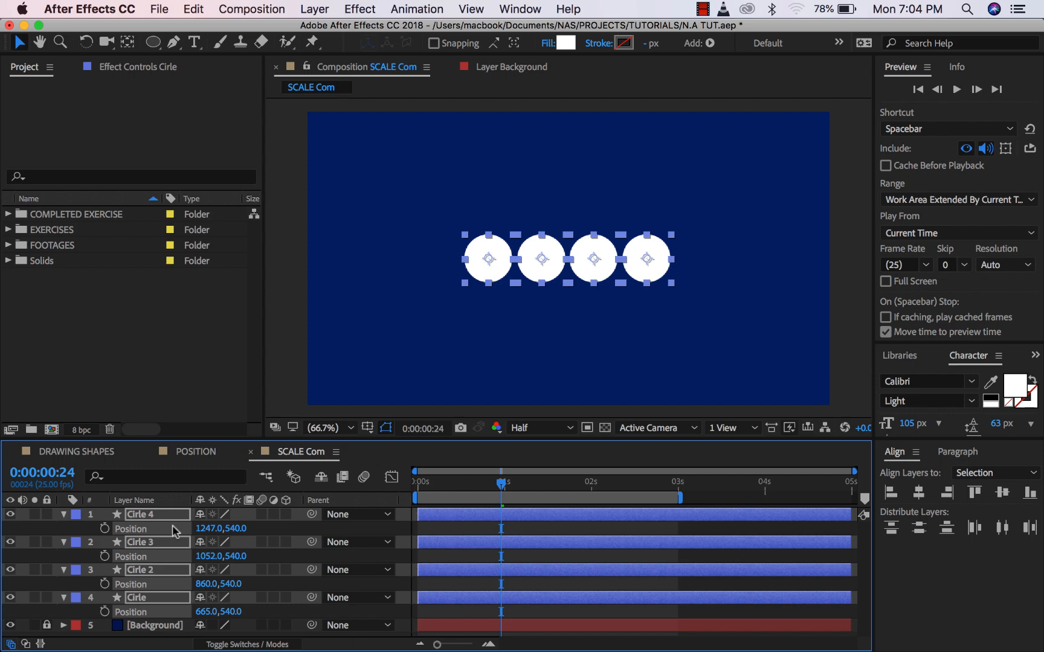
click(255, 530)
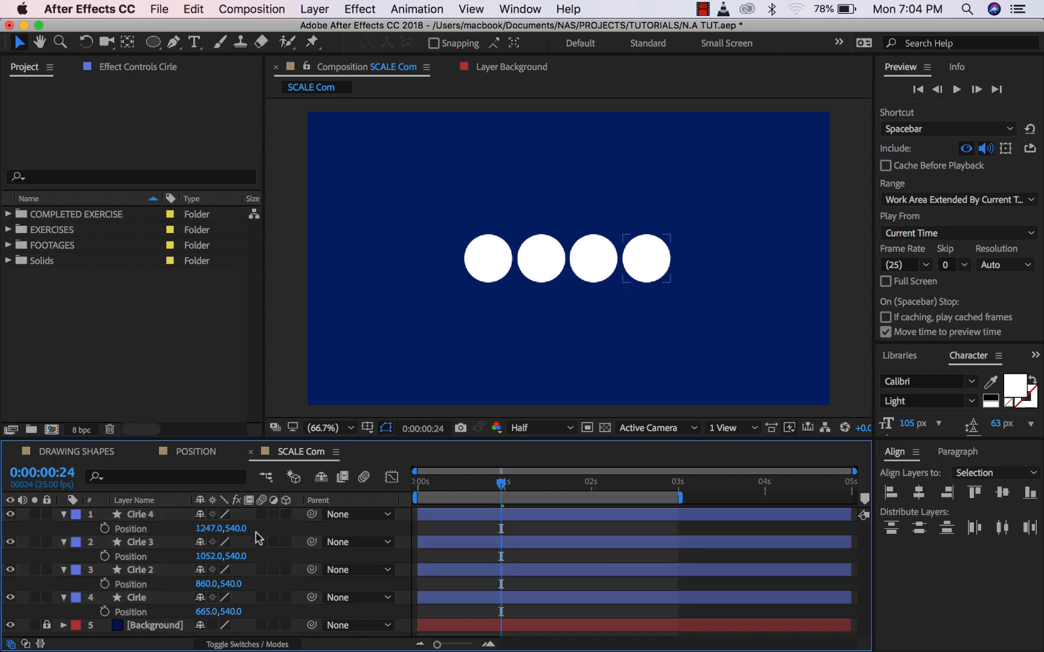
Preview the row of four scaling circles and return the current time to the start
key(space)
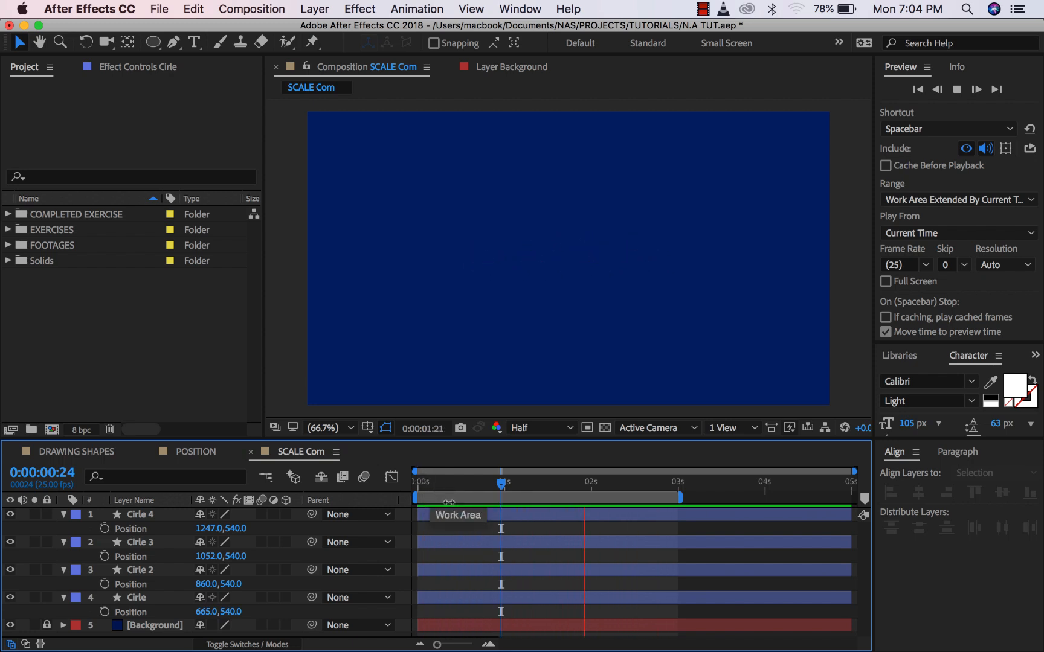
key(space)
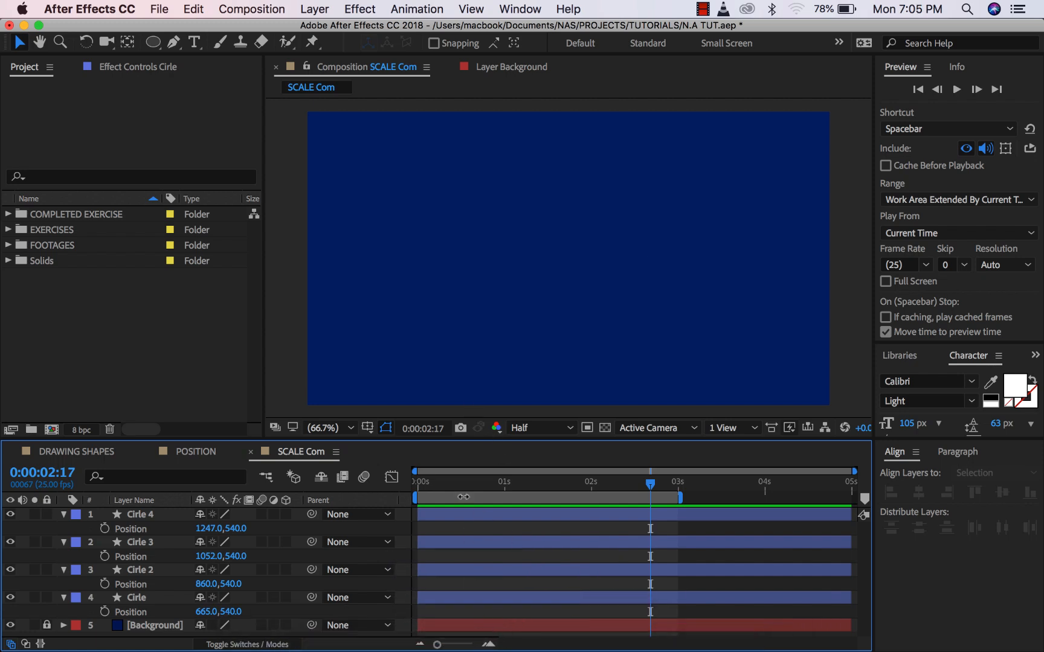
key(Home)
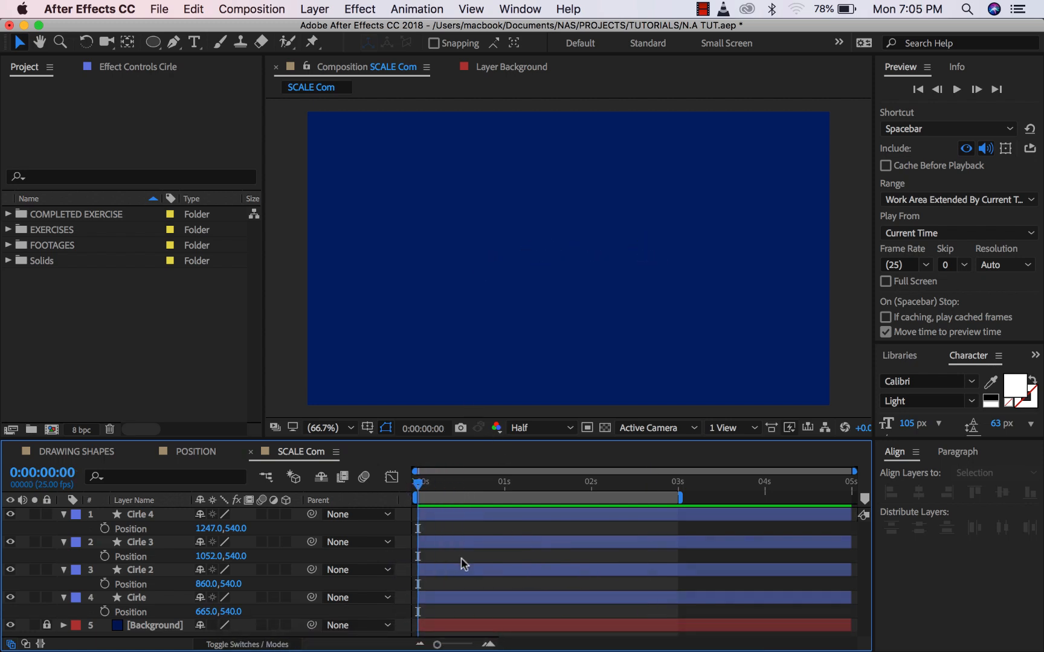
Reveal the Scale keyframes of all four circle layers, then collapse the properties of the original Cirle layer
click(125, 601)
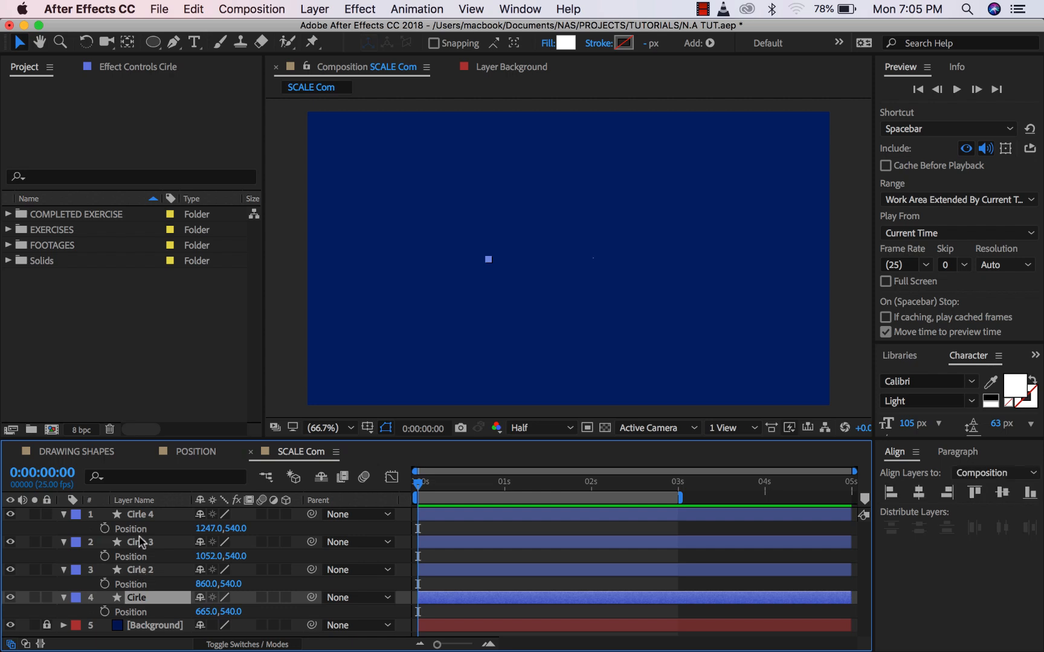
shift+click(140, 515)
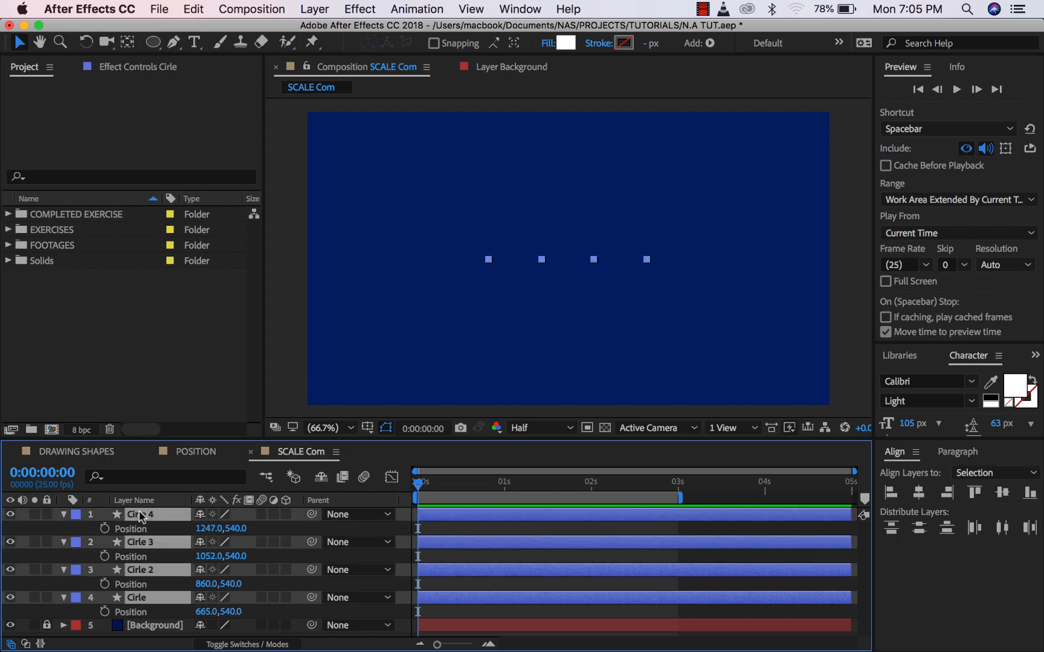
key(s)
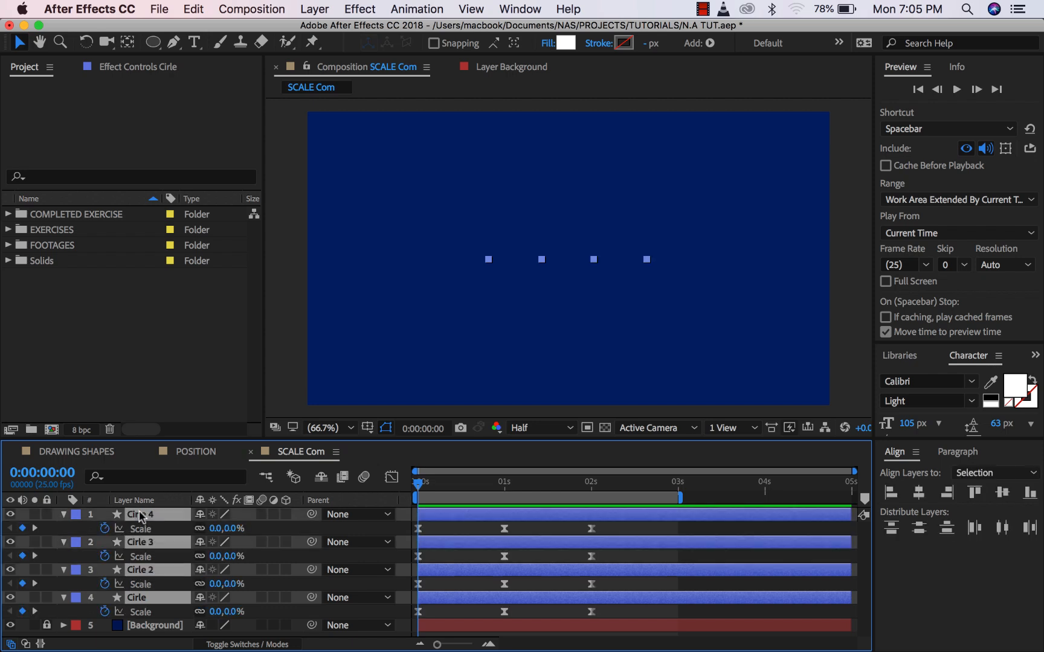
click(464, 589)
click(64, 597)
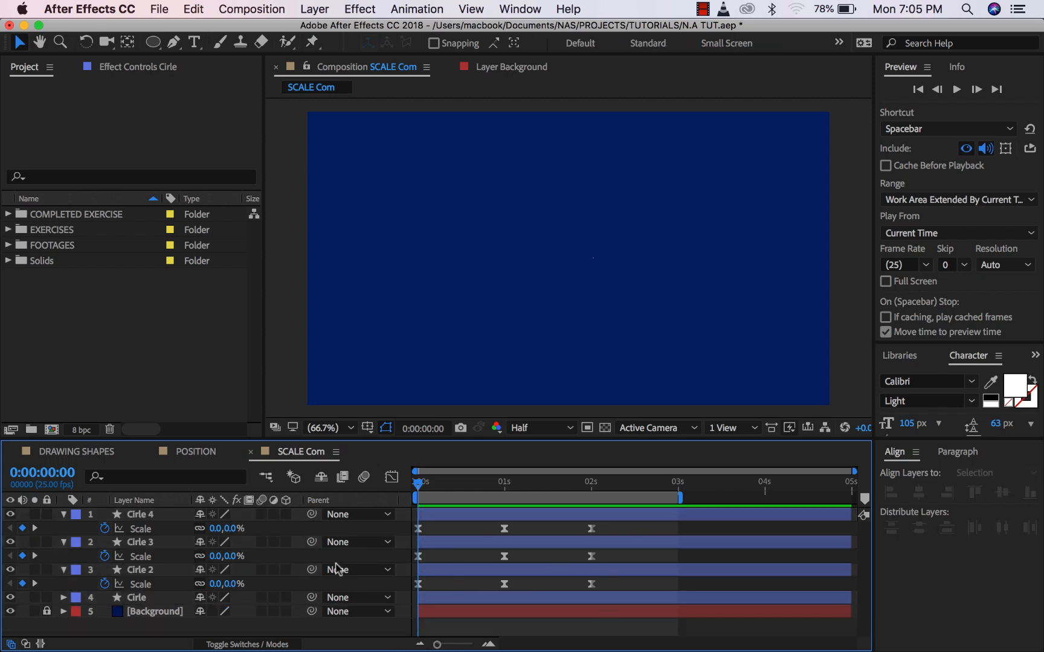
Offset Cirle 2 to start at about 0:00:00:15 and Cirle 3 just before one second, and show Cirle's Scale keyframes again
click(466, 571)
drag(466, 571, 628, 551)
click(162, 599)
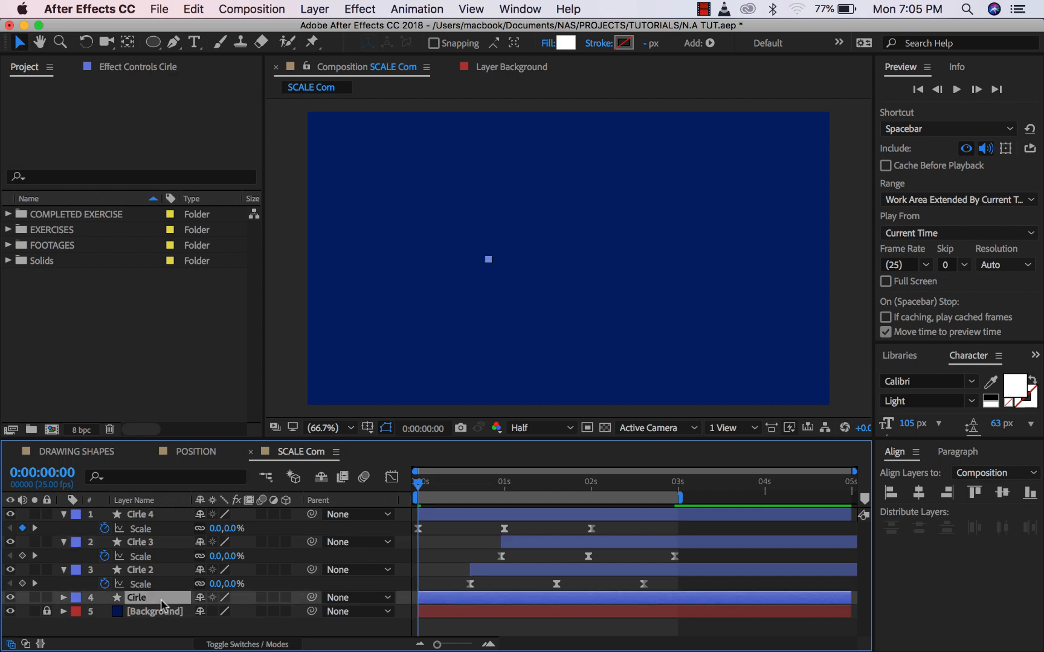
key(s)
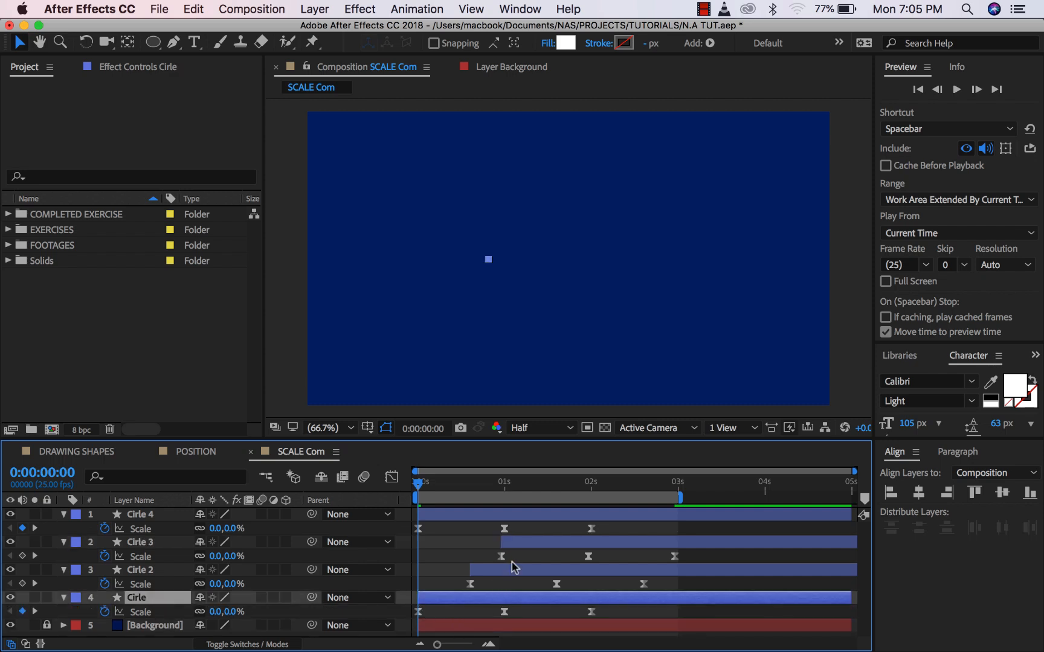
Align the start of Cirle 3 to 0:00:01:00 and offset Cirle 4 to start at about 0:00:01:15
click(520, 545)
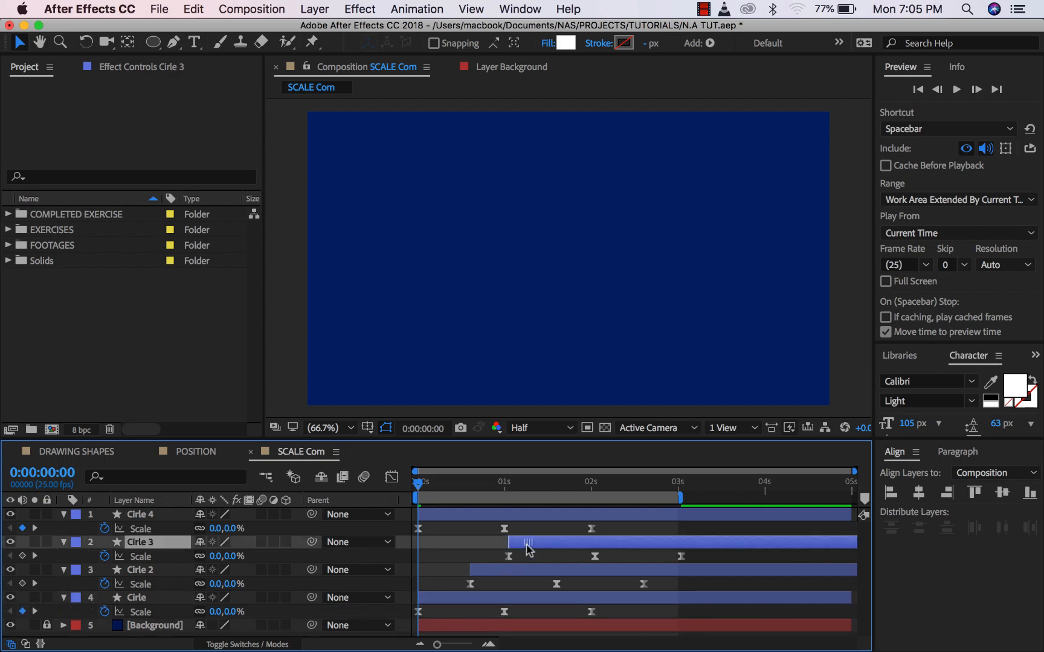
click(505, 484)
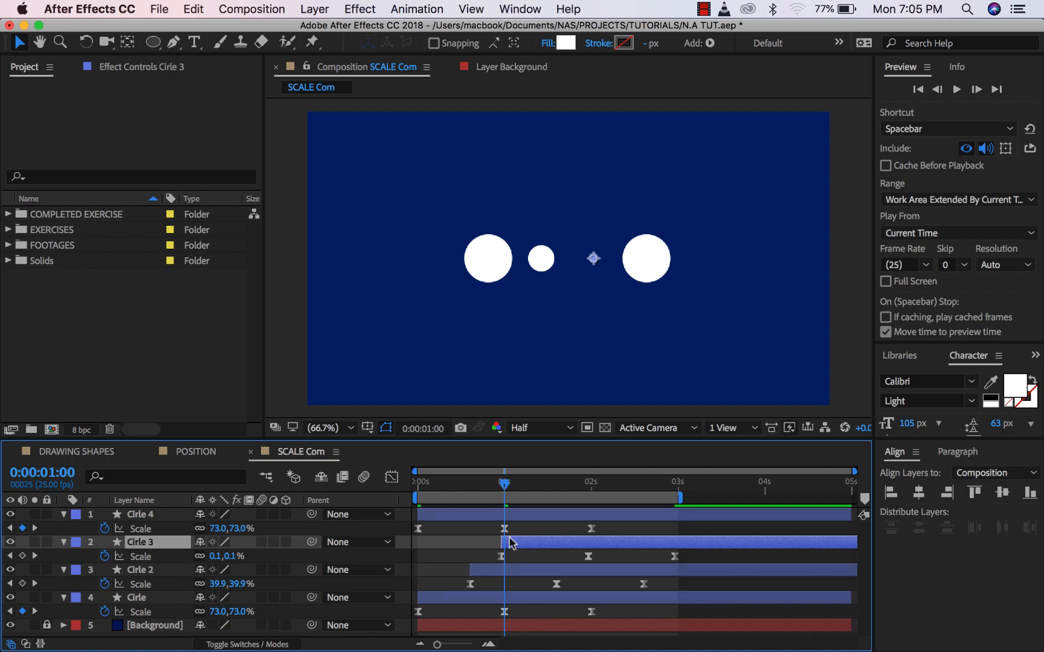
drag(517, 543, 661, 513)
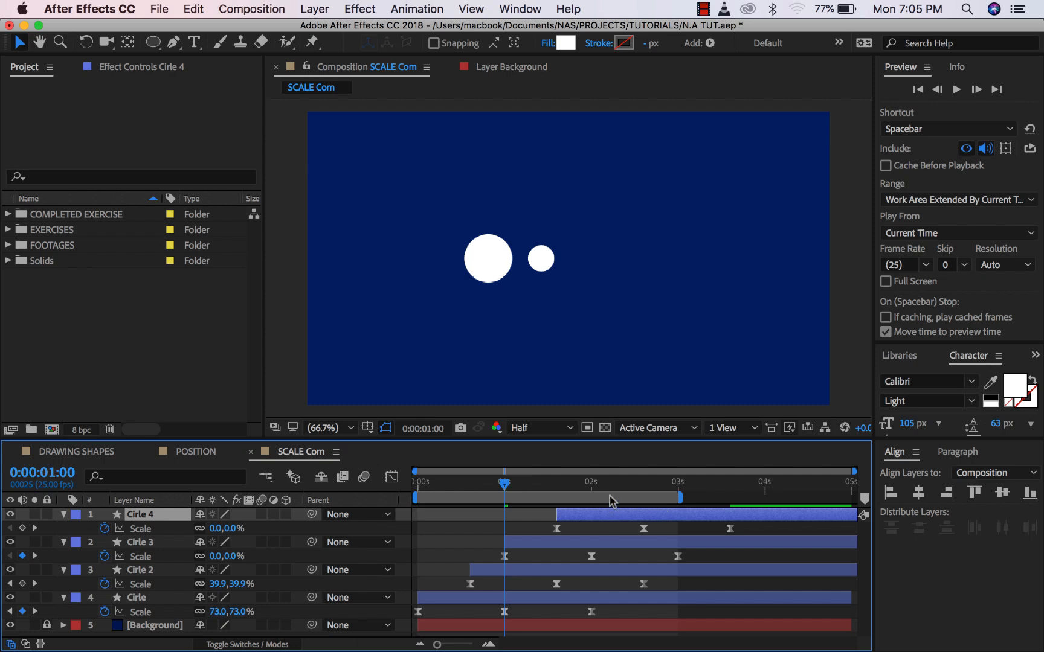
Extend the work area's end to about four seconds and preview the staggered circles from the start
drag(682, 499, 773, 495)
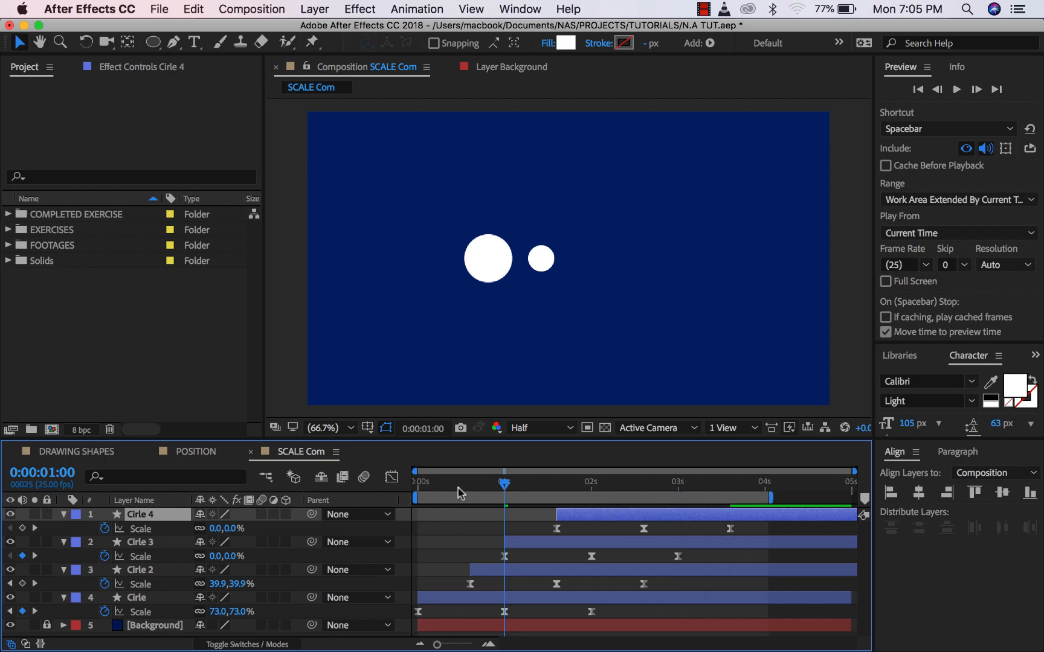
key(Home)
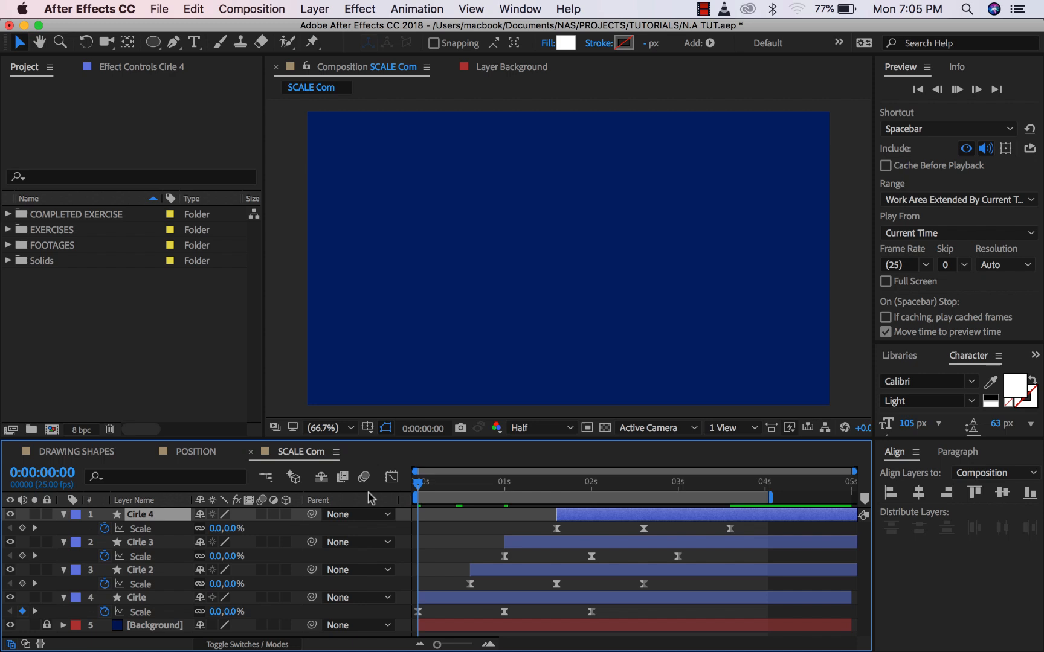
key(space)
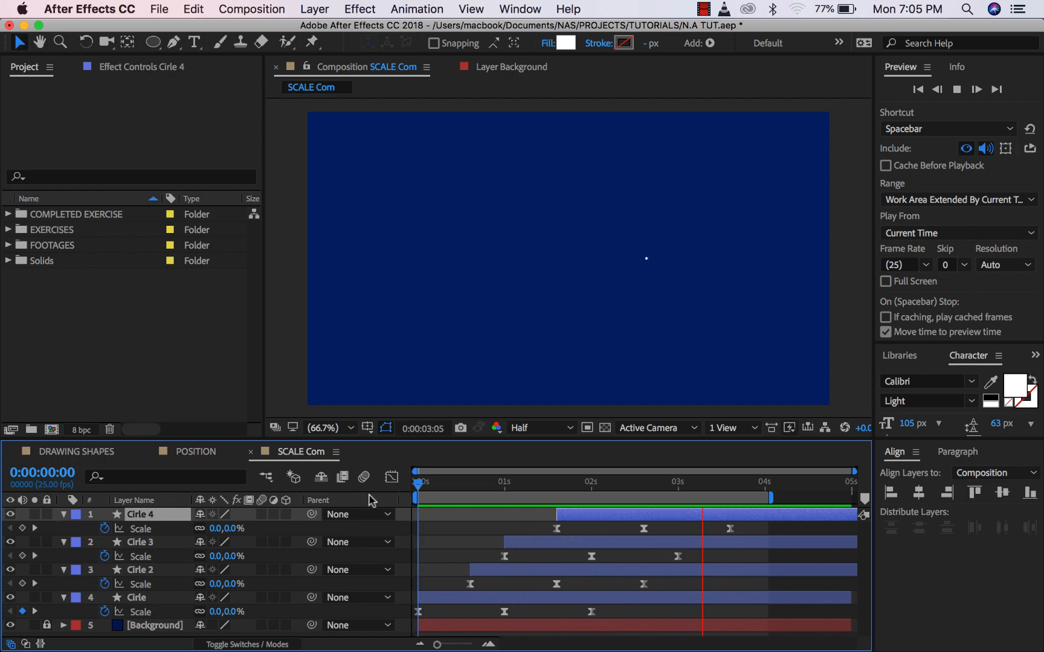
Shift the Cirle 2 layer earlier to start at 0:00:00:07
drag(428, 484, 443, 486)
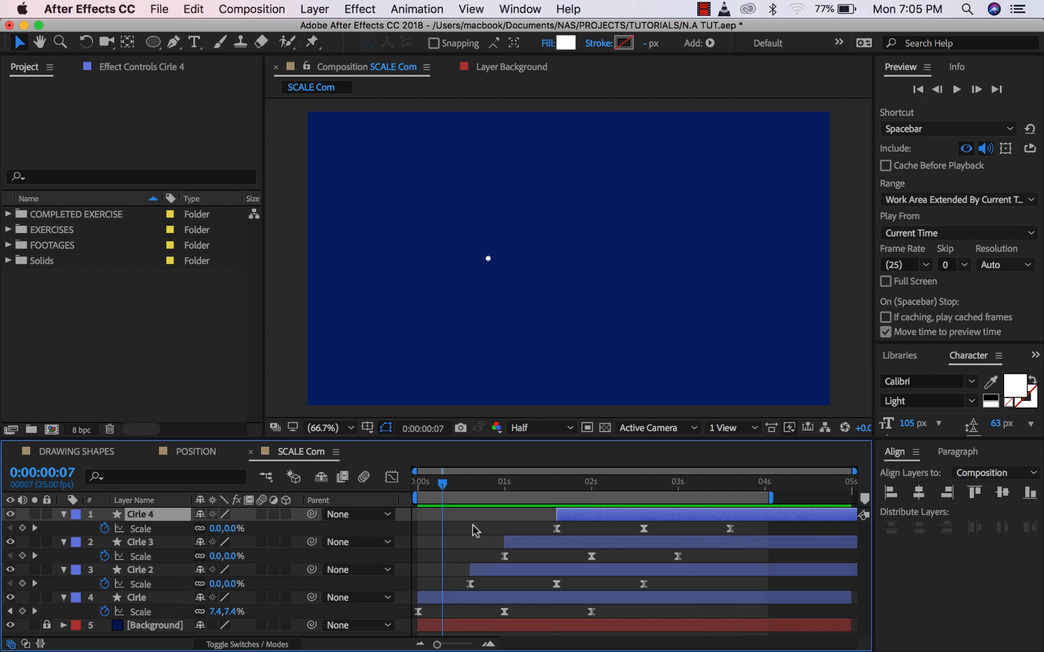
drag(487, 570, 462, 579)
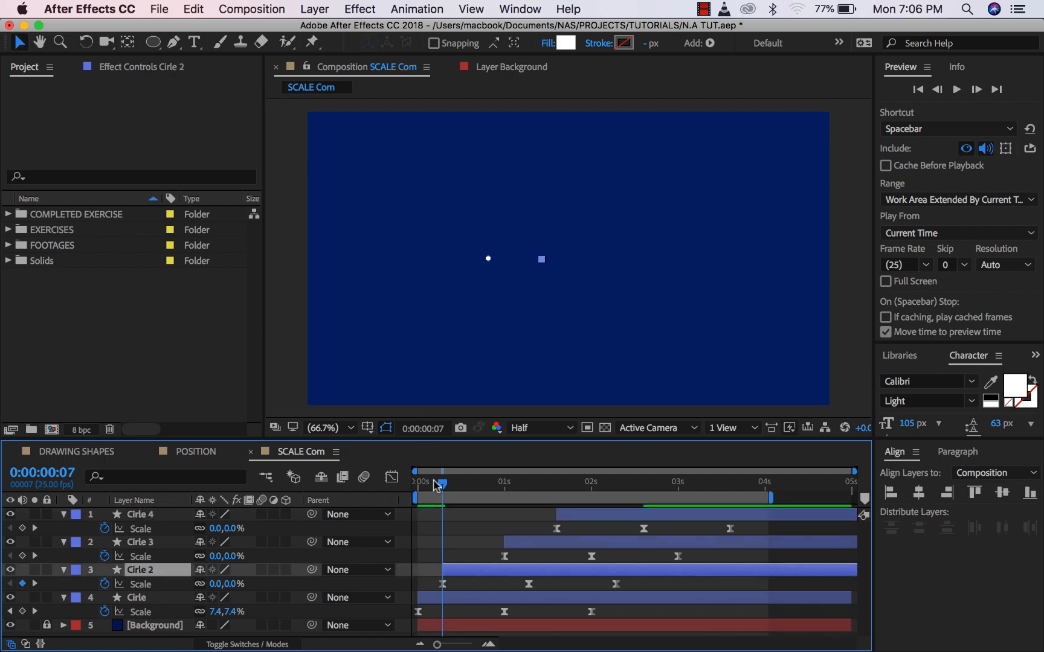
Shift the Cirle 2 layer earlier so it starts at 0:00:00:05
mouse_move(437, 485)
mouse_down()
mouse_move(395, 493)
mouse_move(432, 485)
mouse_up()
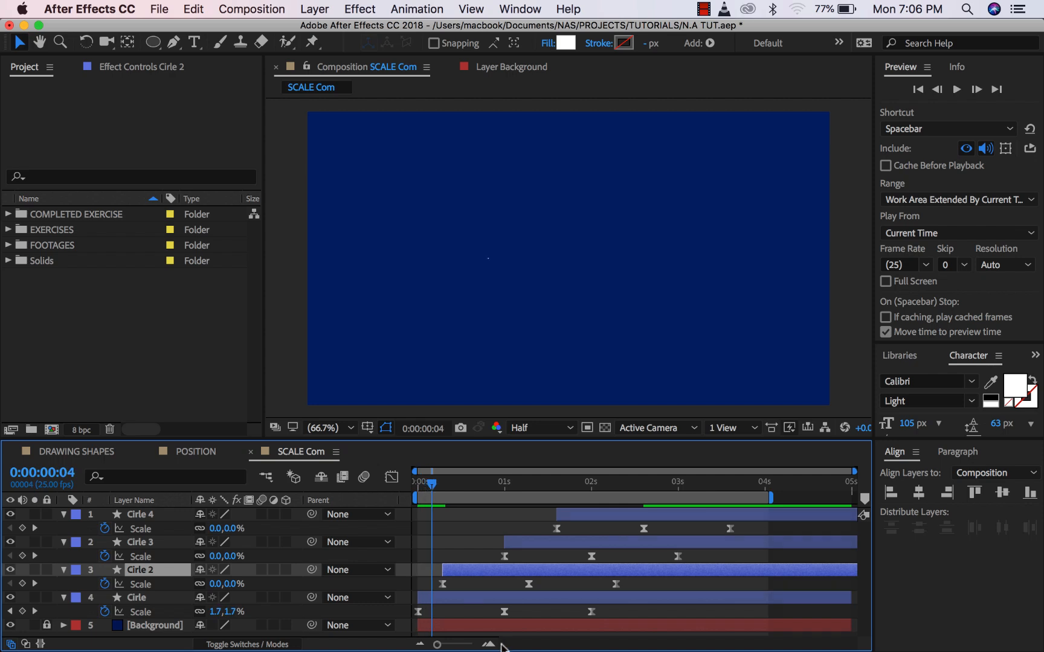
click(489, 644)
click(489, 644)
click(488, 644)
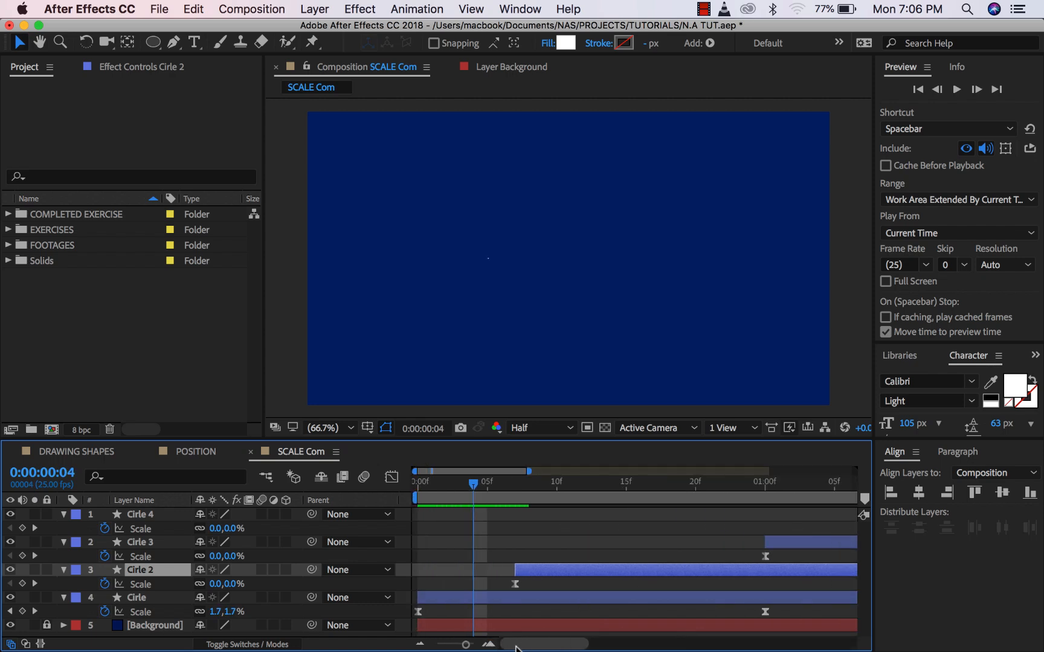
click(487, 484)
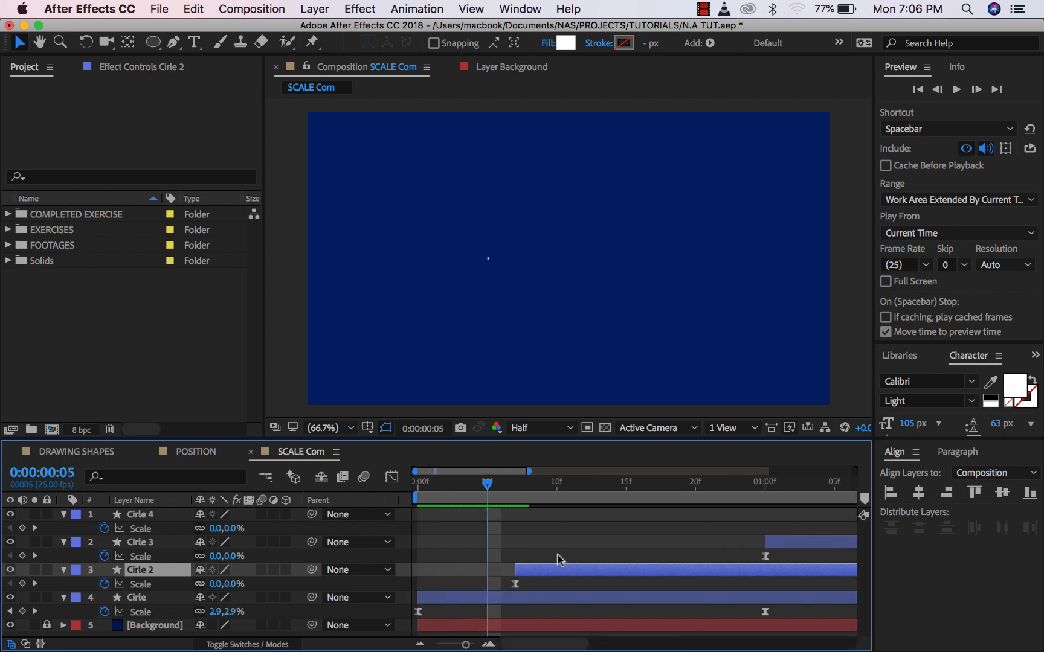
drag(558, 571, 530, 577)
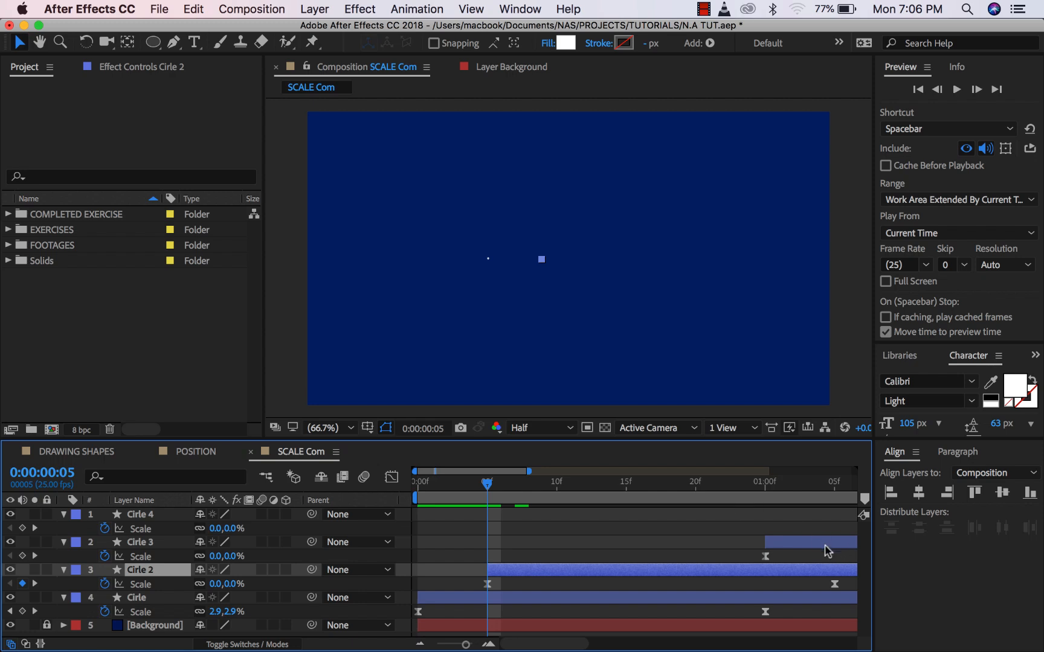
Shift the Cirle 3 layer earlier so it starts at 0:00:00:10
drag(818, 542, 610, 554)
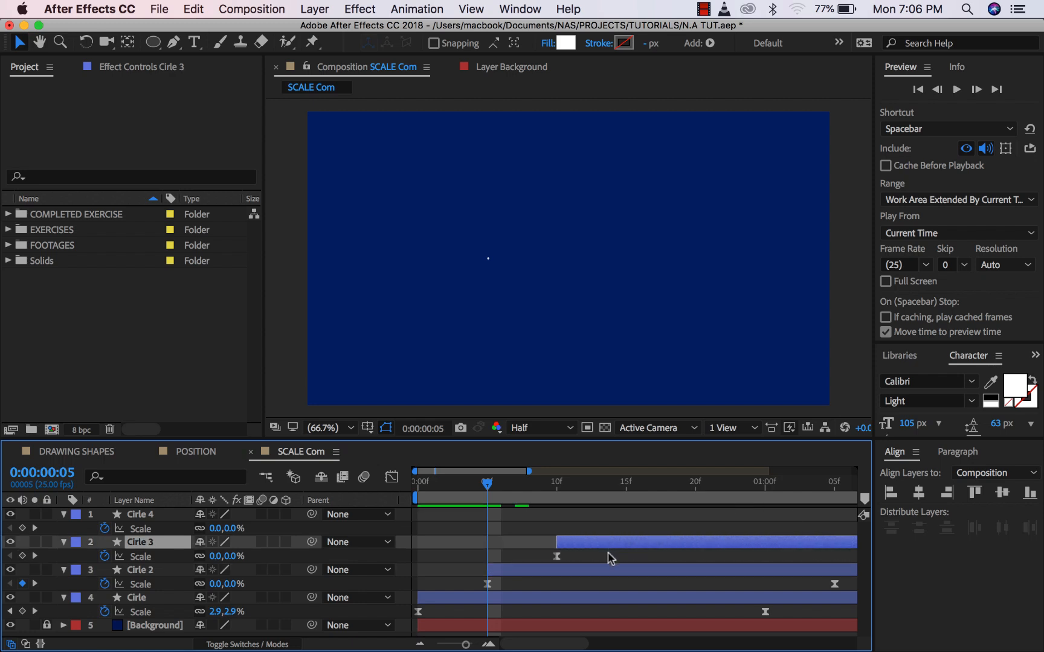
scroll(651, 554, down, 4)
scroll(491, 559, up, 4)
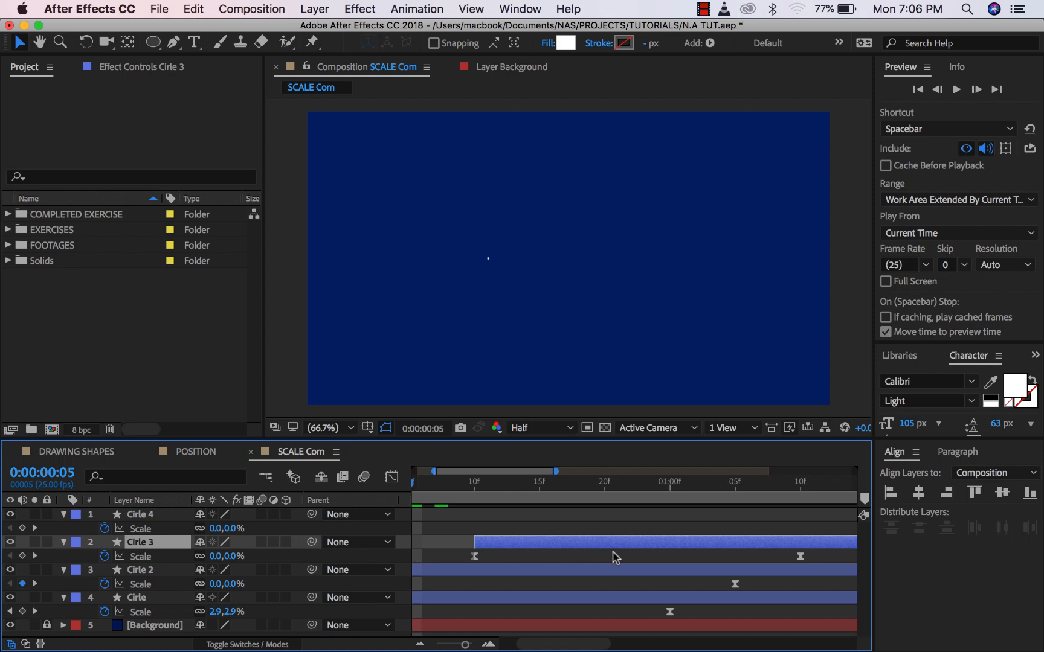
Shift the Cirle 4 layer earlier so it starts at 0:00:00:15
scroll(613, 552, down, 2)
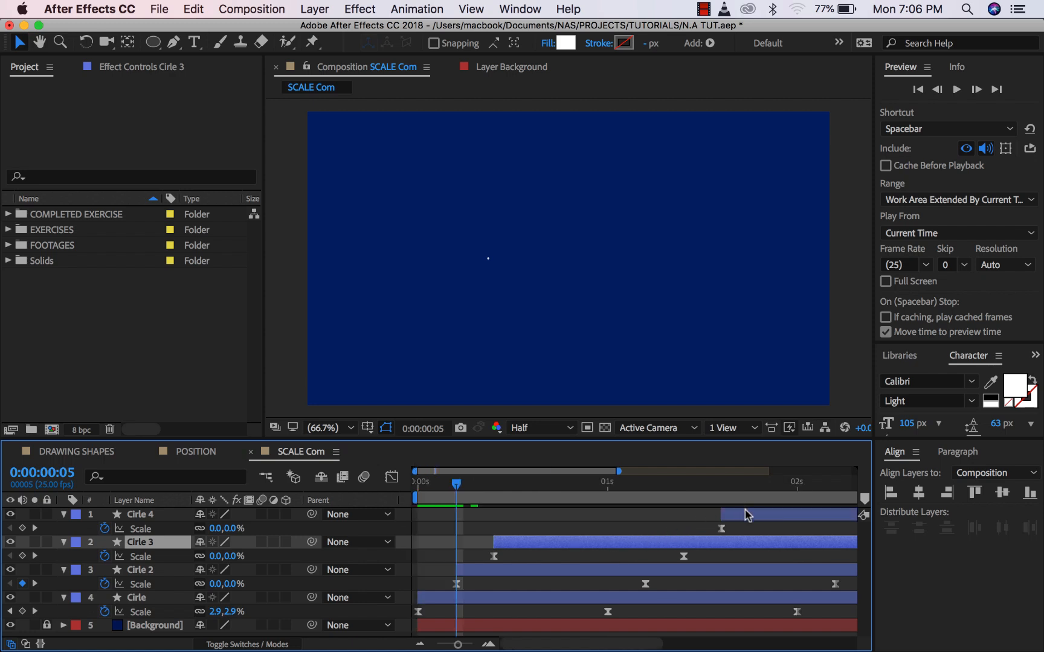
drag(748, 514, 557, 521)
scroll(547, 524, up, 2)
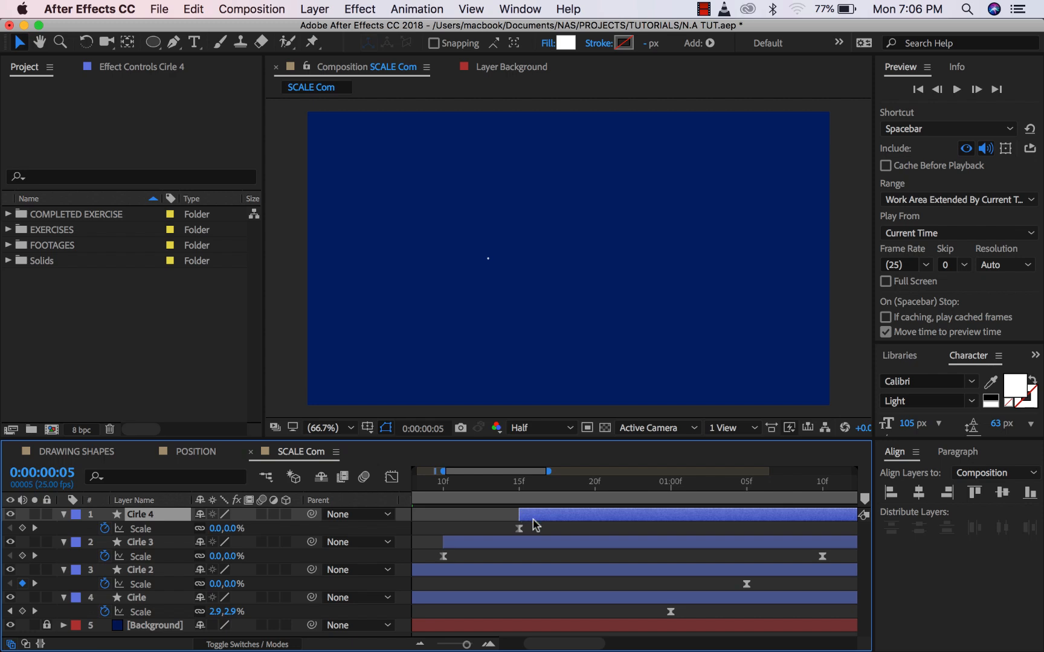
scroll(547, 610, down, 2)
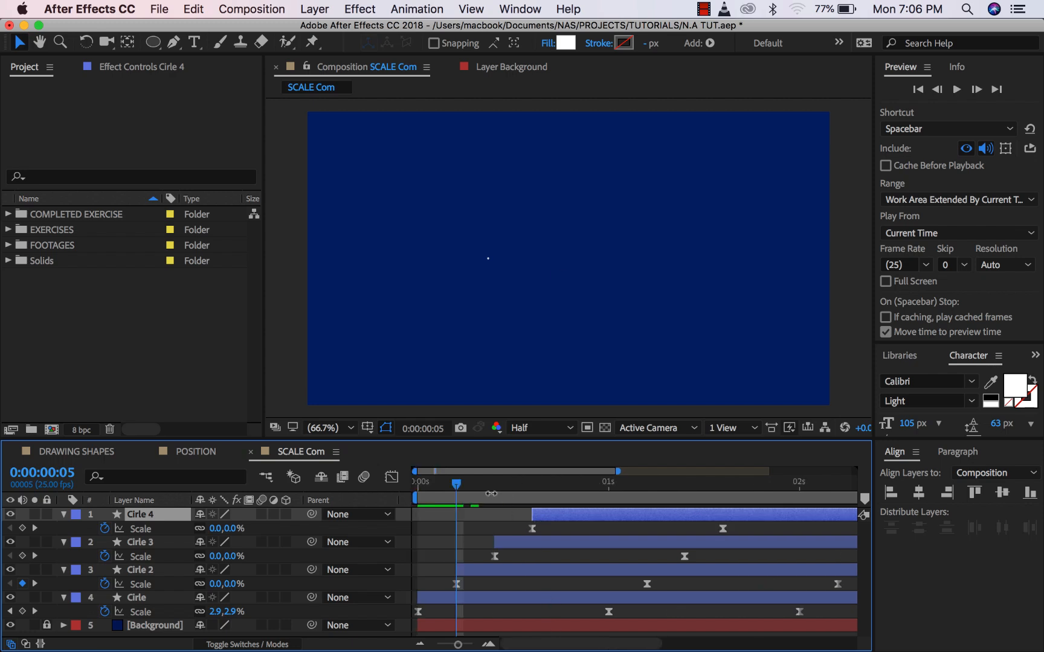
Preview the circles with the five-frame stagger from the start of the composition, and stop the playback
key(Home)
key(space)
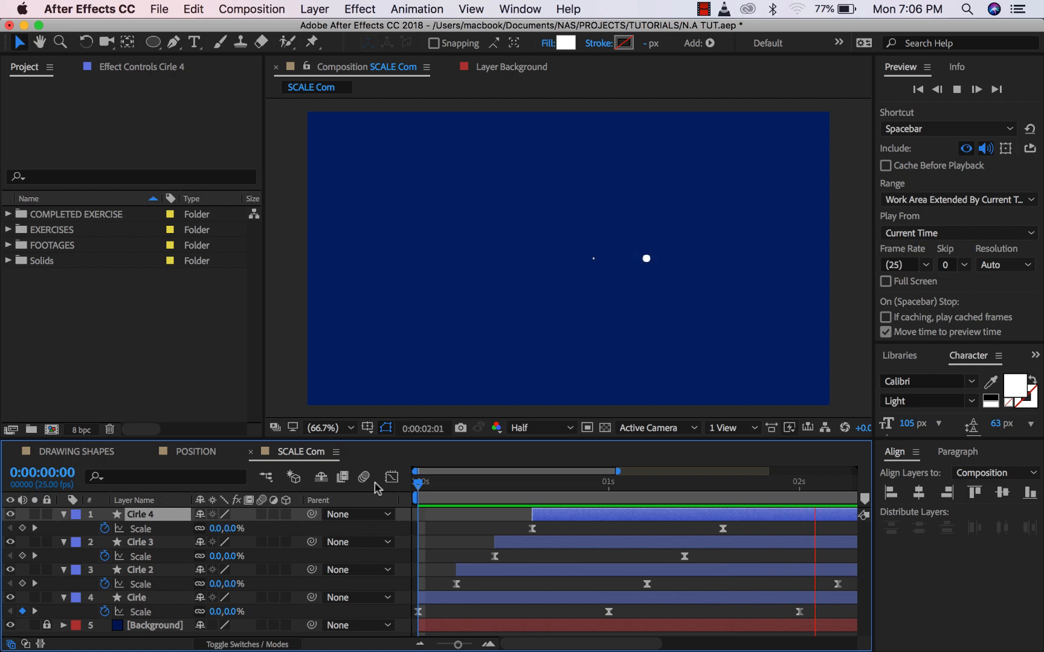
click(533, 486)
Shorten the work area to end around Cirle 4's last Scale keyframe, just past 2.5 seconds, and preview from the start
key(minus)
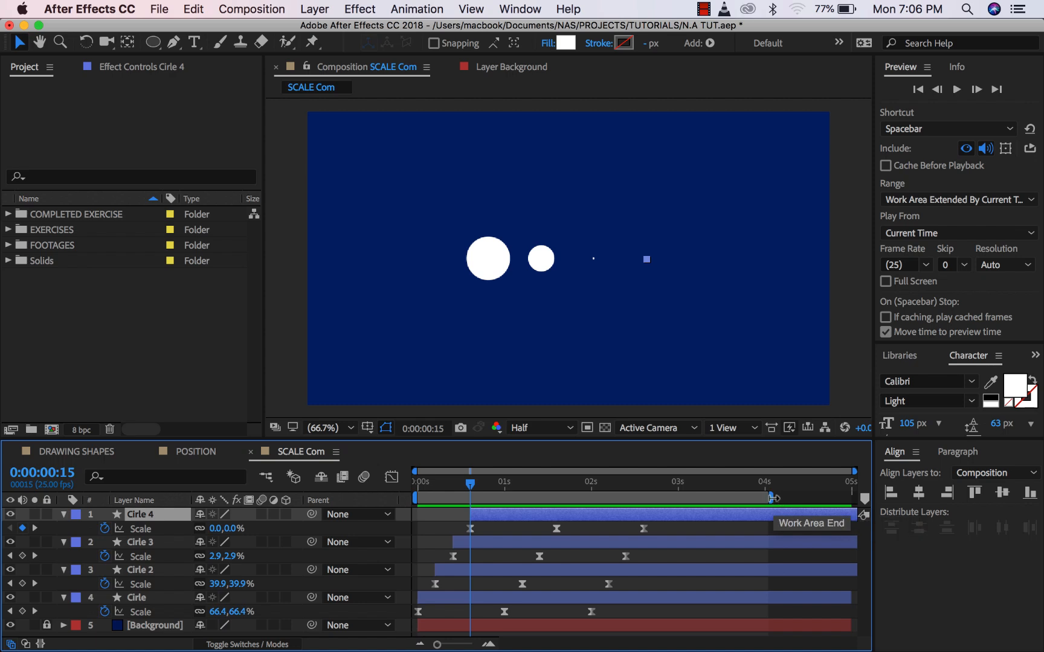
drag(771, 499, 648, 492)
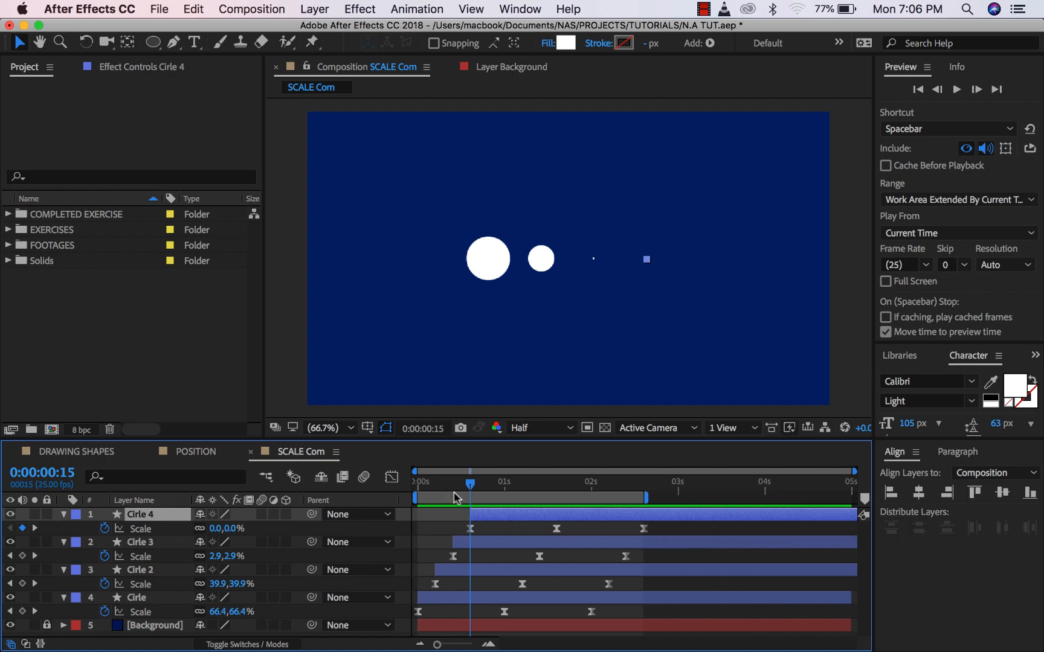
key(Home)
key(space)
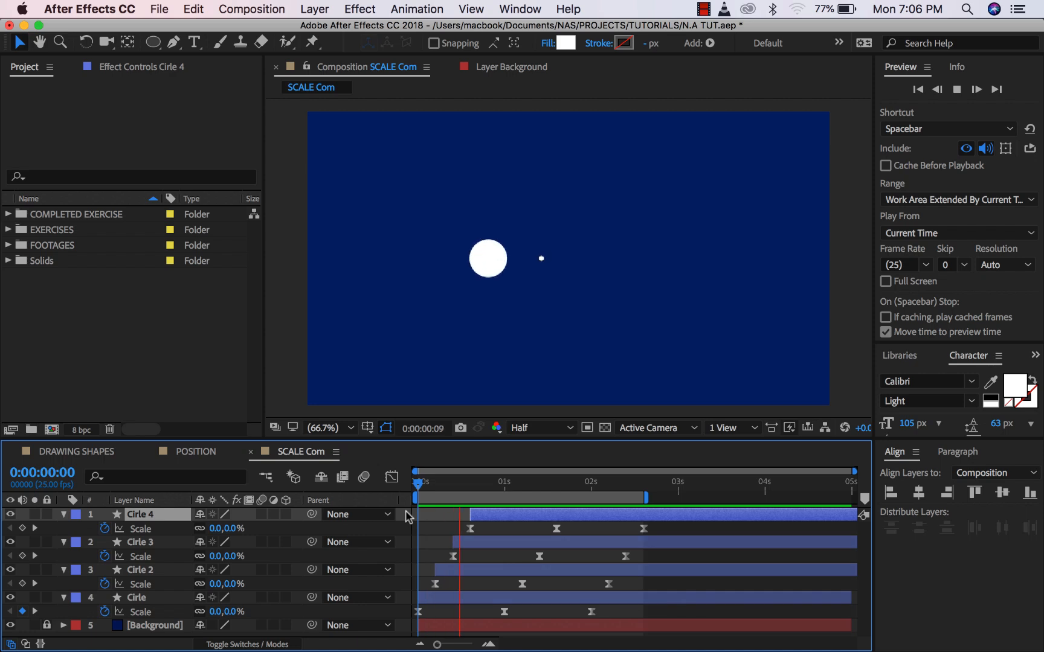